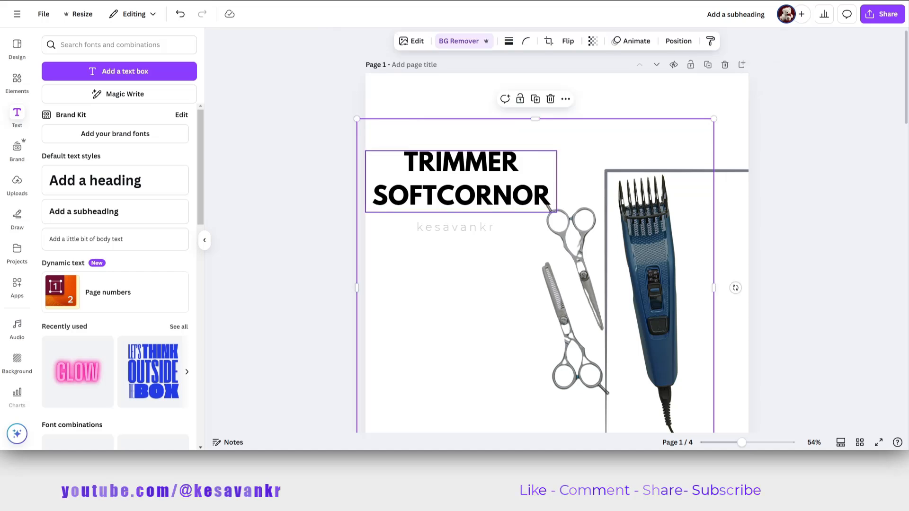
Move the TRIMMER SOFTCORNOR title up near the middle of the page and set its font to League Gothic.
left_click_drag(462, 181, 538, 146)
left_click(365, 42)
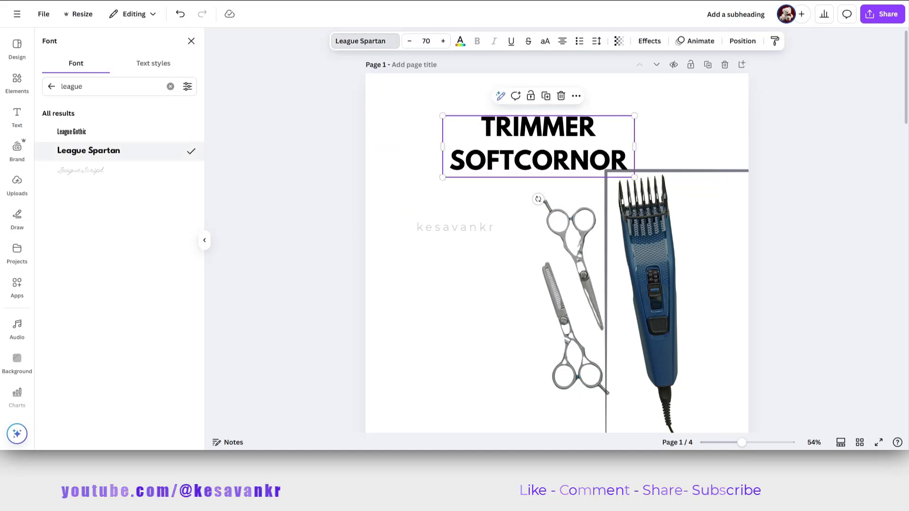
left_click(80, 170)
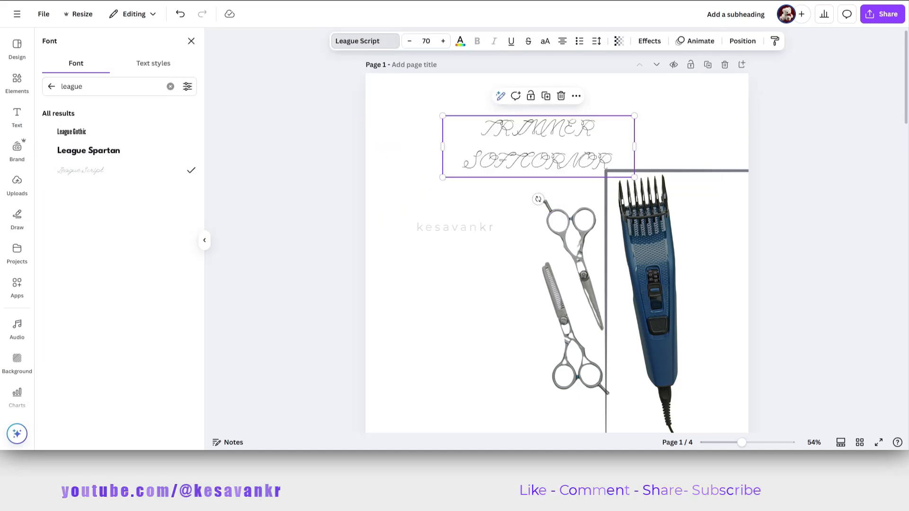
left_click(545, 42)
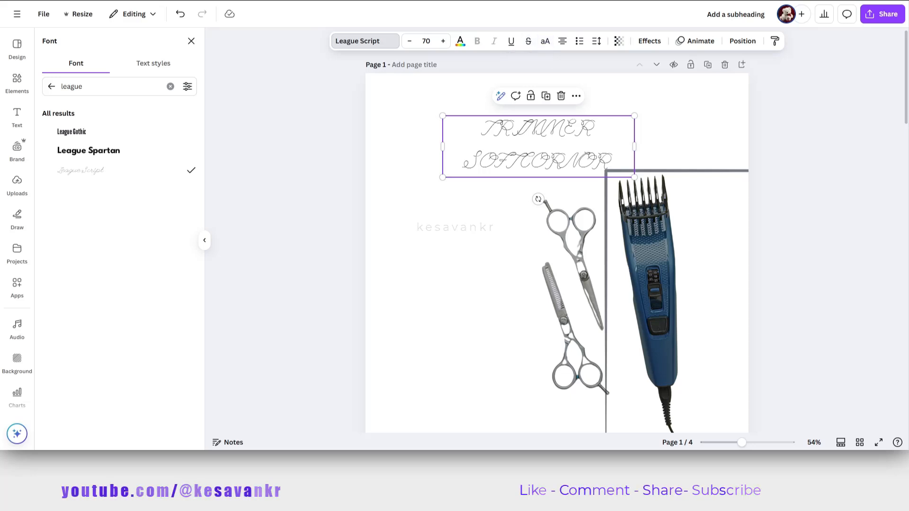
key("ctrl+a")
key("BackSpace")
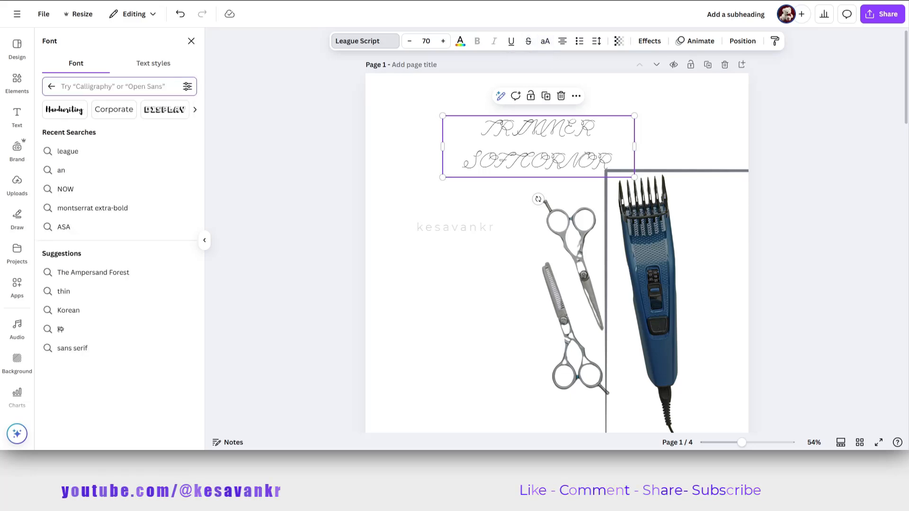
type("league")
left_click(71, 132)
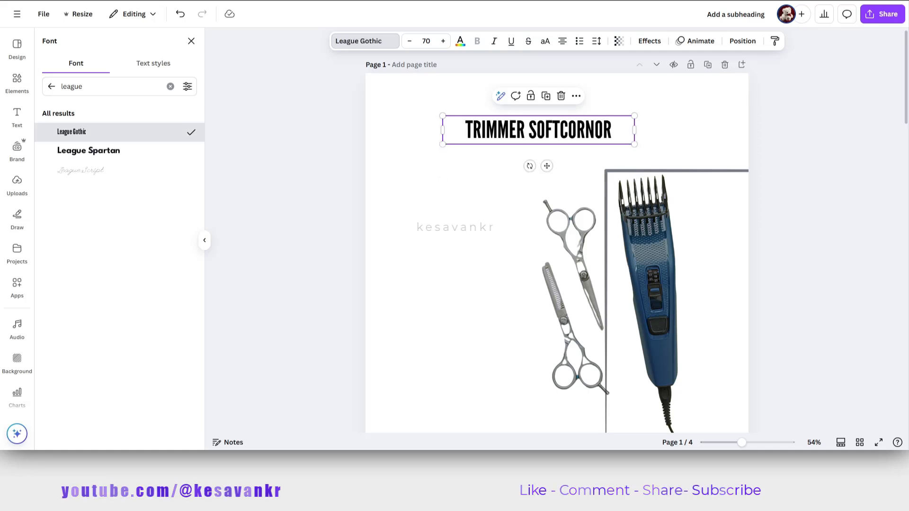
Tighten the title's text box around its single line, enlarge its text to size 100, and nudge the trimmer image right and down.
left_click_drag(634, 130, 593, 130)
mouse_move(578, 285)
left_mouse_down()
mouse_move(540, 291)
mouse_move(560, 282)
mouse_move(594, 292)
left_mouse_up()
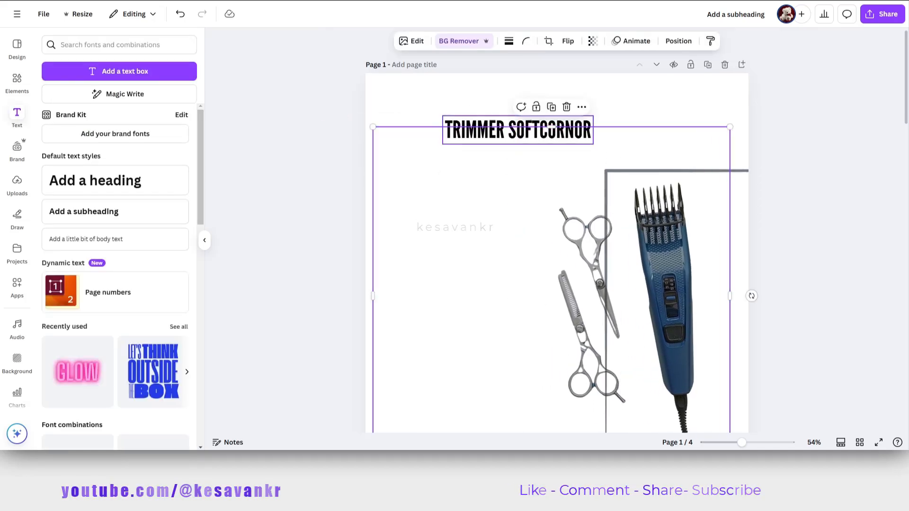
left_click(552, 129)
left_click_drag(594, 144, 439, 86)
scroll(439, 86, "down", 3)
scroll(559, 156, "up", 3)
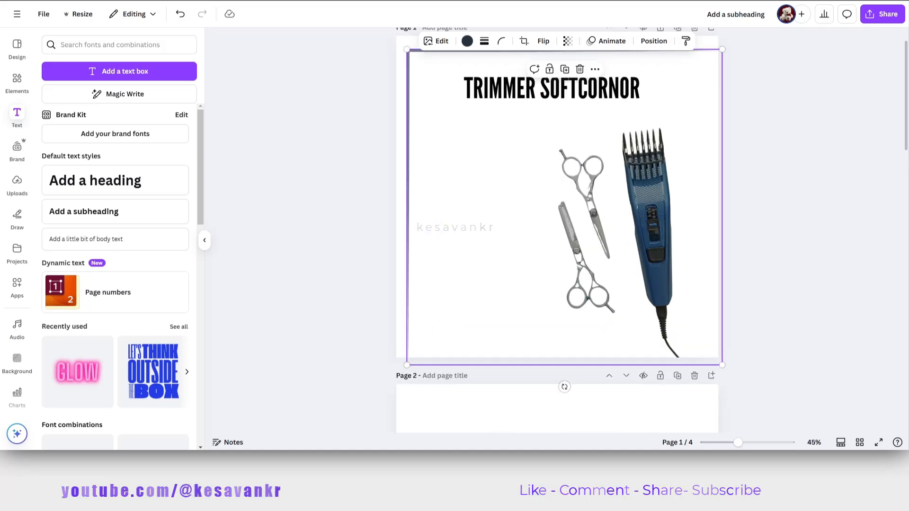
Reduce the title's opacity so its text appears dark grey.
left_click(776, 156)
left_click(552, 88)
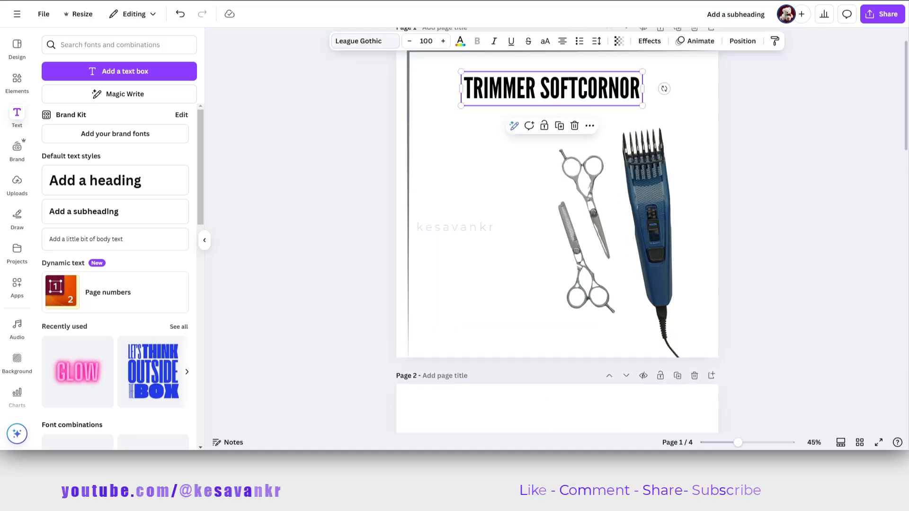
left_click(497, 175)
left_click(467, 40)
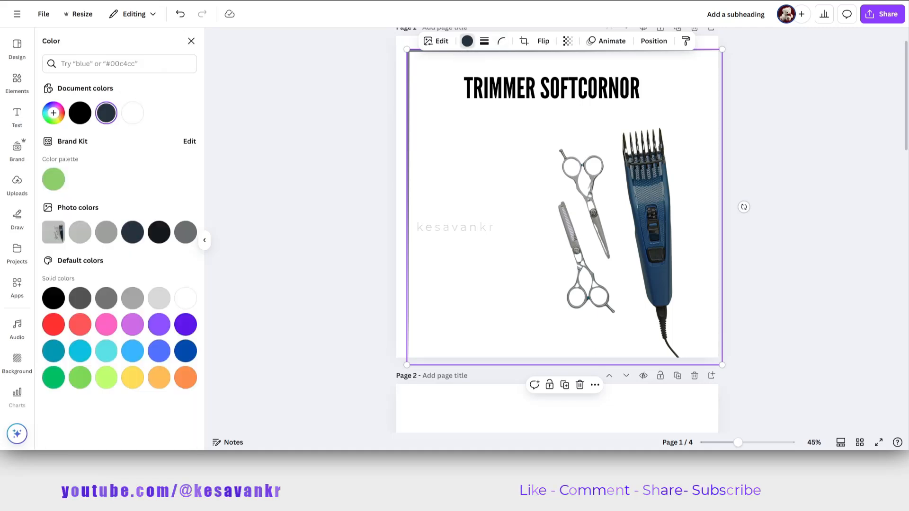
left_click(568, 41)
left_click(488, 88)
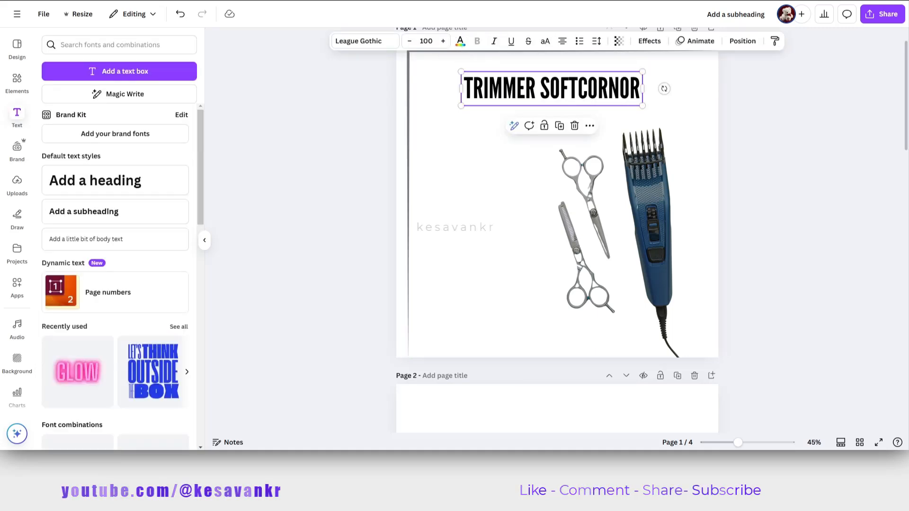
left_click(619, 41)
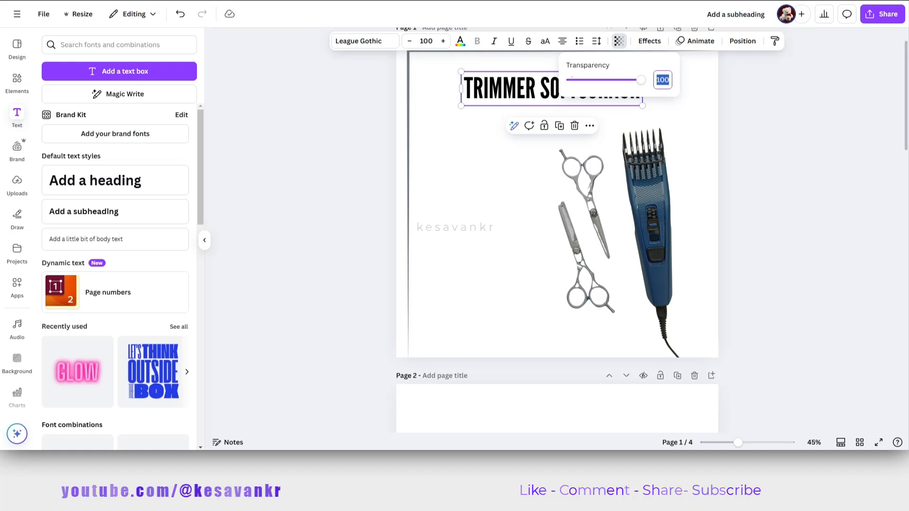
key("Return")
left_click(525, 161)
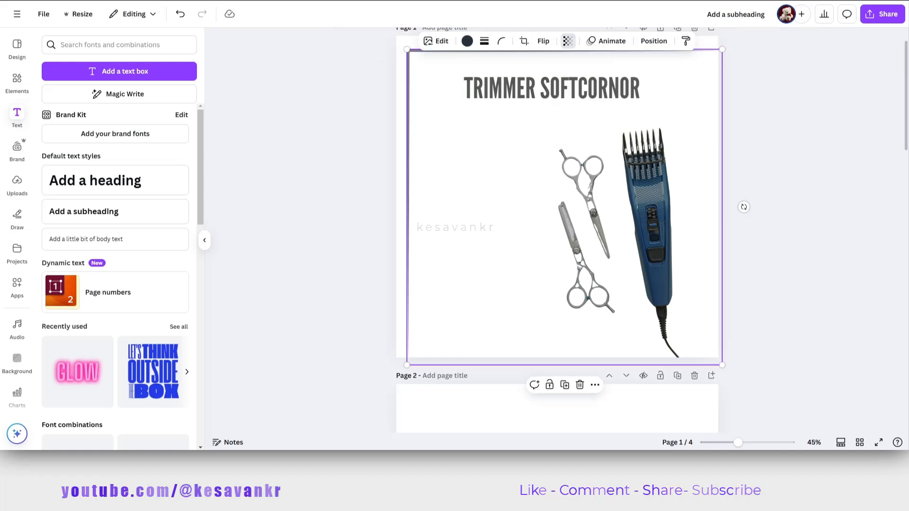
Recolor the title with the dark navy document color used by the corner frame.
left_click(466, 41)
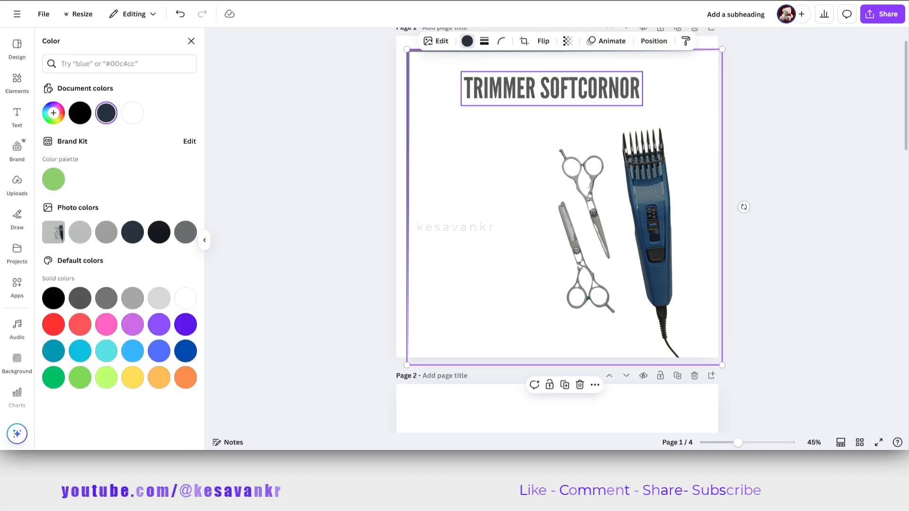
left_click(552, 88)
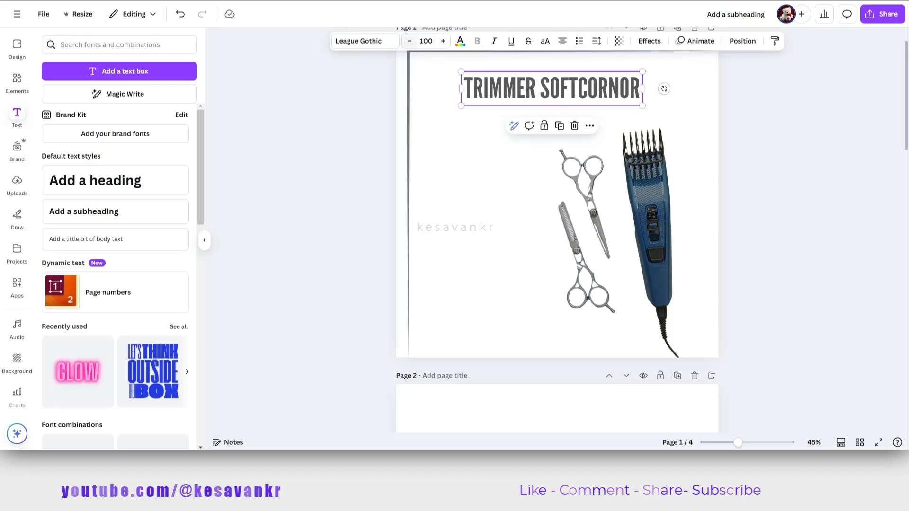
left_click(460, 41)
left_click(106, 113)
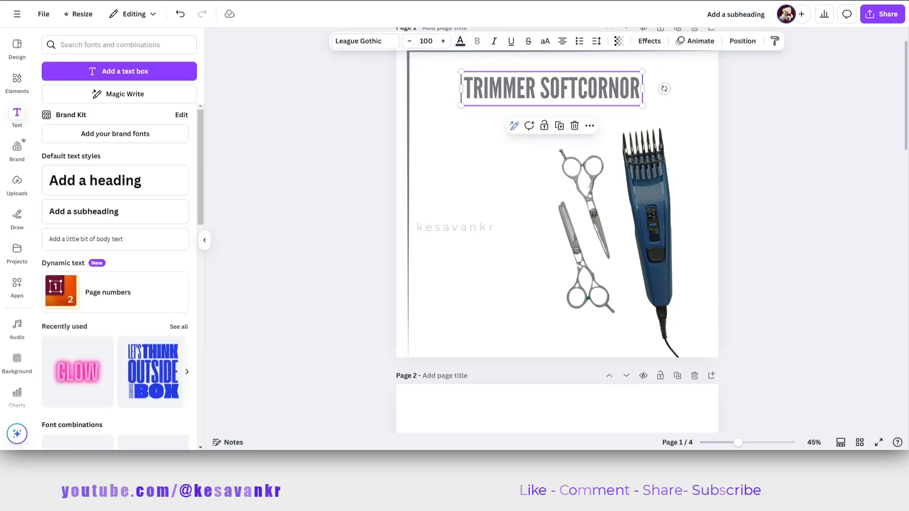
scroll(557, 227, "up", 1)
left_click(782, 166)
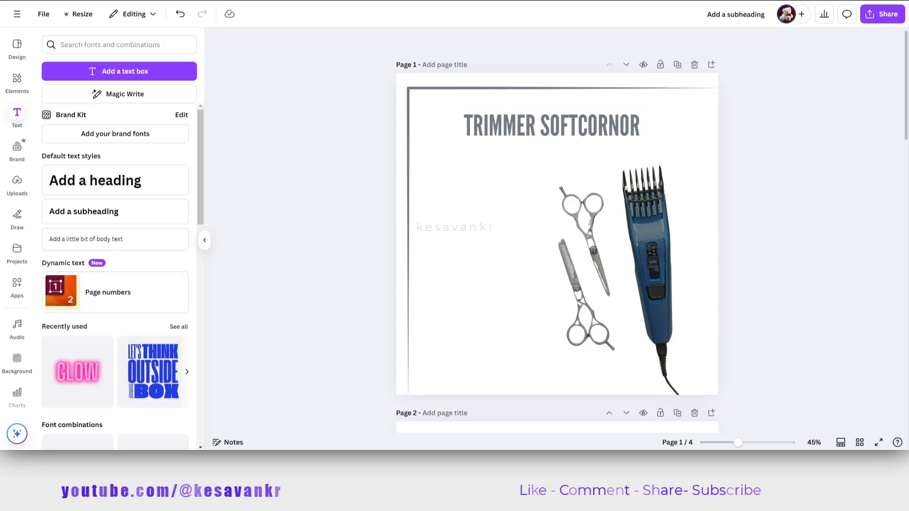
Switch to a new browser tab and search Google for "trimmer".
left_click(473, 284)
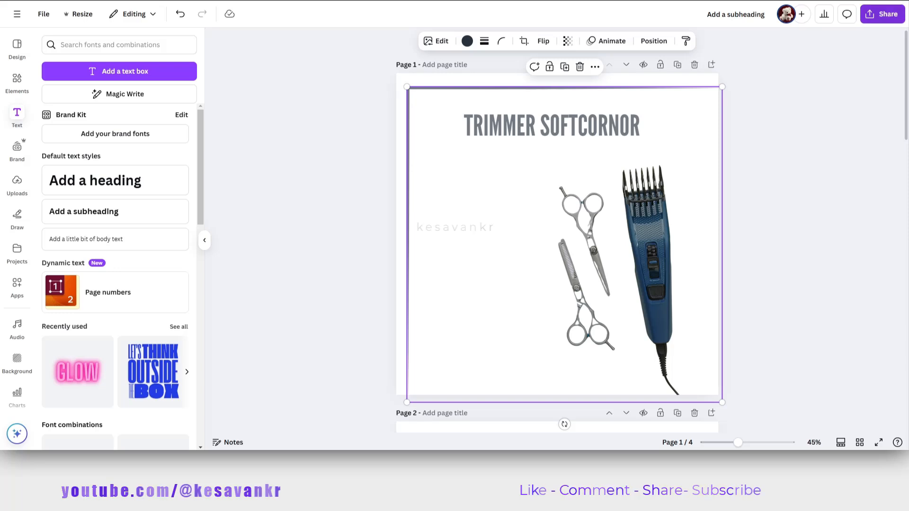
left_click(900, 1)
left_click(731, 189)
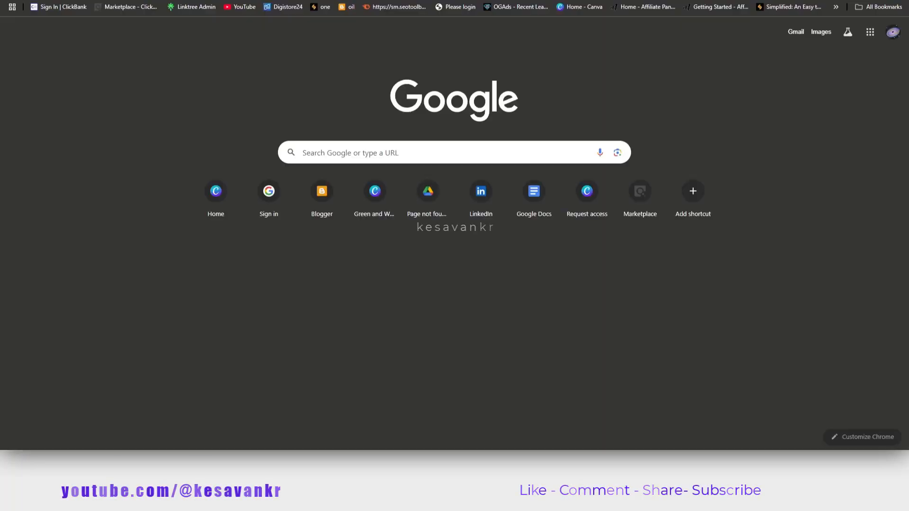
type("P")
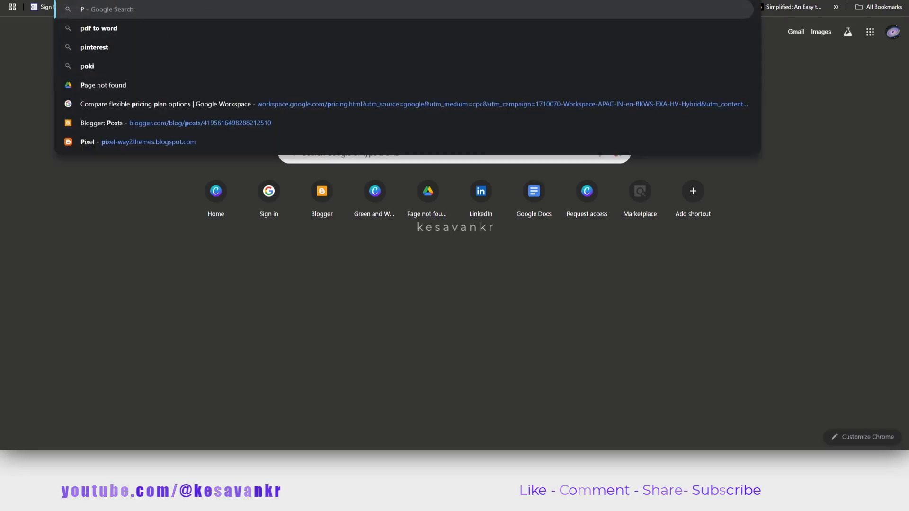
key("BackSpace")
type("trimmer")
key("Return")
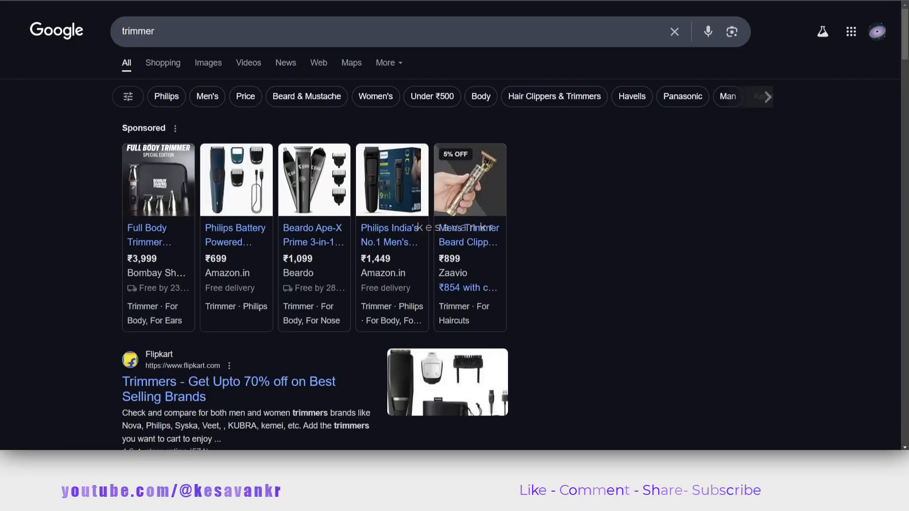
Browse Flipkart's trimmer listing for reference and open the NOVA NHT 1053 USB Trimmer product page.
scroll(312, 256, "down", 2)
scroll(312, 256, "down", 2)
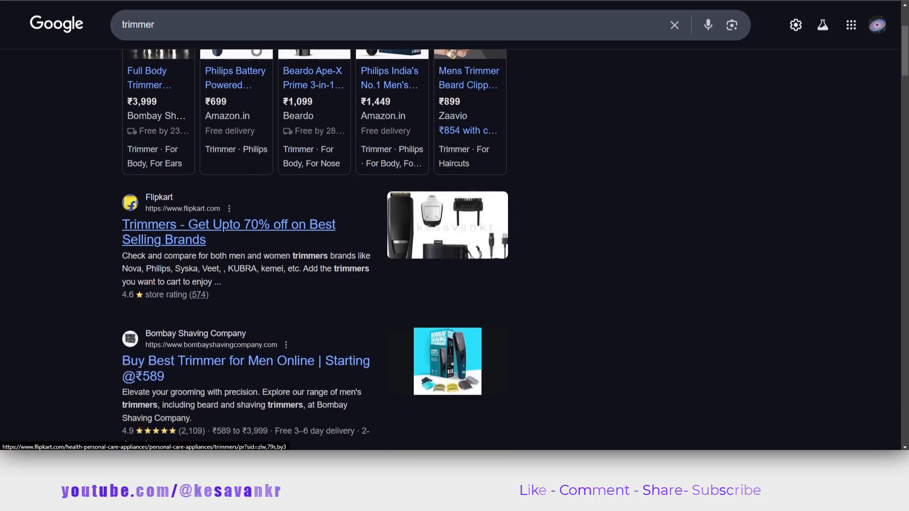
left_click(227, 224)
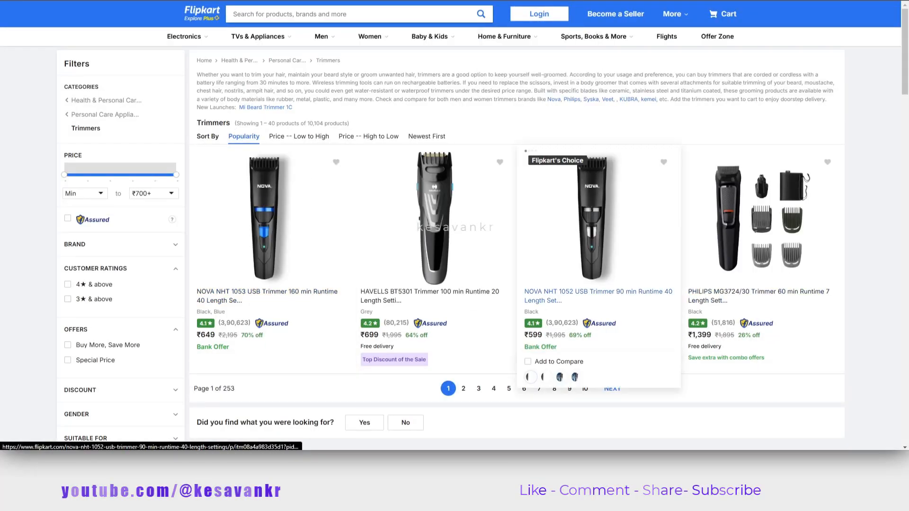
scroll(599, 265, "down", 2)
scroll(599, 265, "up", 1)
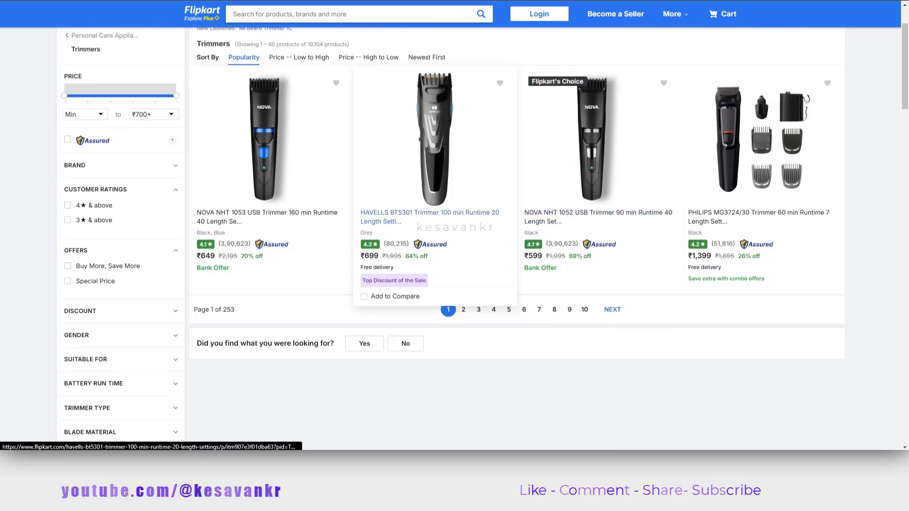
scroll(762, 189, "down", 1)
scroll(763, 189, "up", 1)
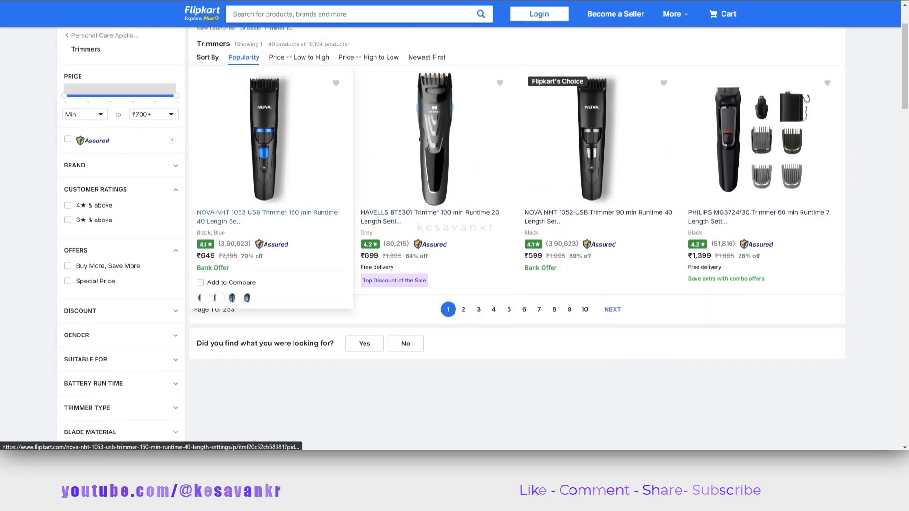
left_click(268, 161)
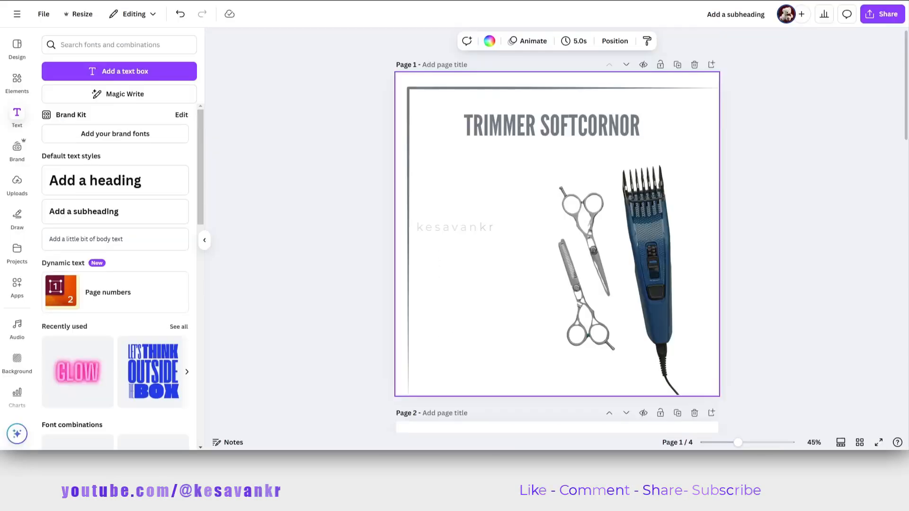
Return to the Canva design and move the corner frame slightly up and left so it fits inside page 1.
left_click(564, 244)
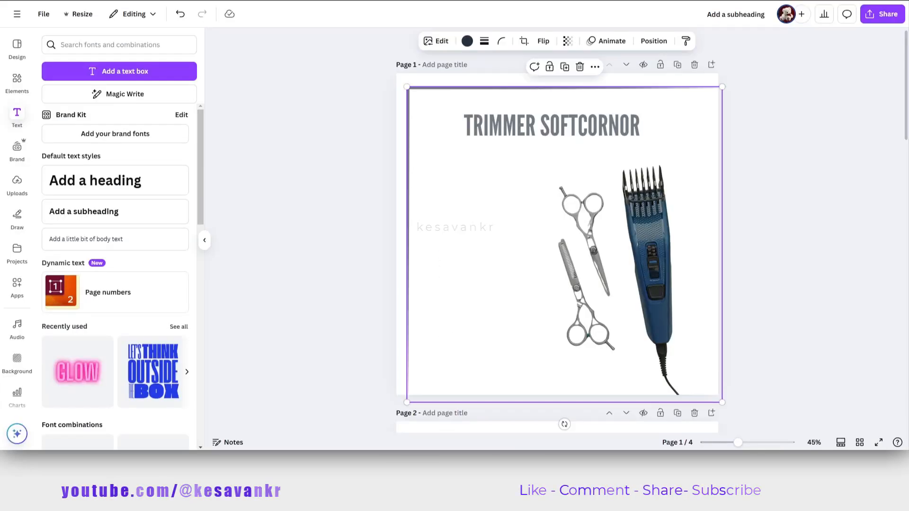
left_click(521, 245)
left_click(564, 245)
left_click_drag(564, 244, 556, 237)
key("Escape")
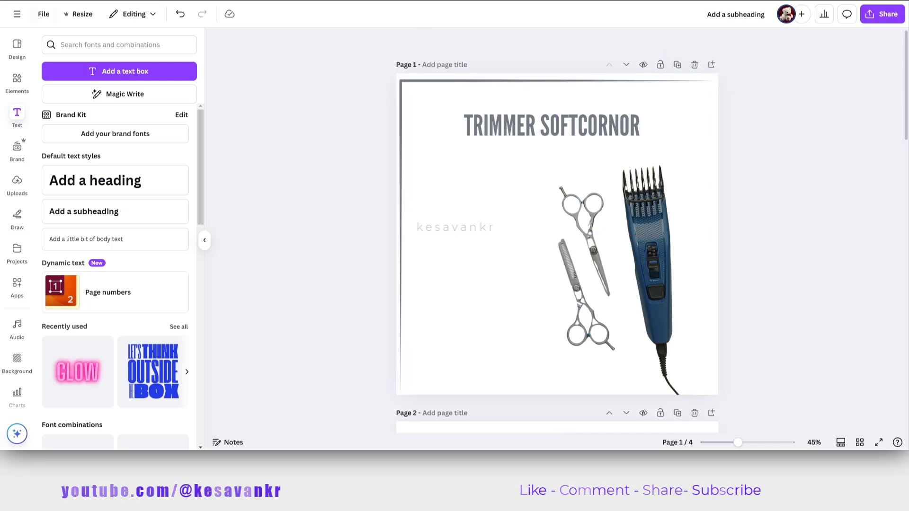
Delete the corner frame and the TRIMMER SOFTCORNOR title from page 1.
left_click(557, 237)
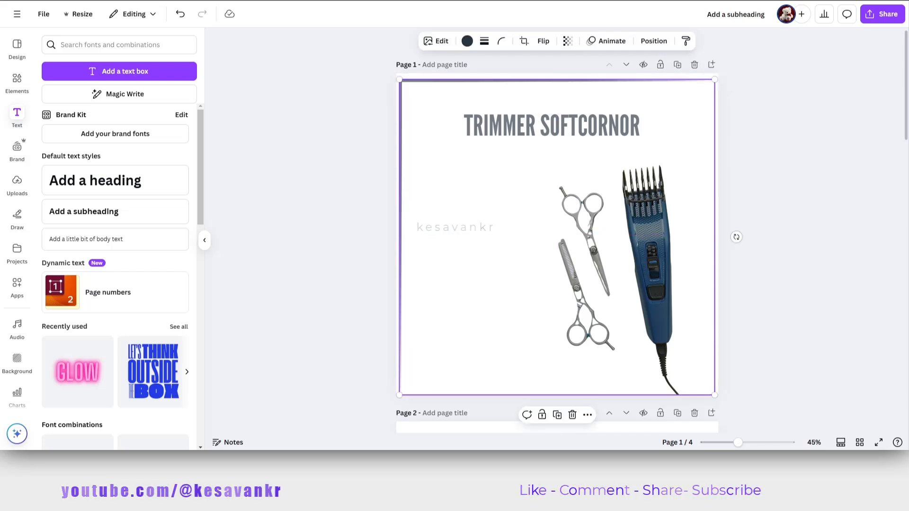
key("Delete")
left_click(557, 232)
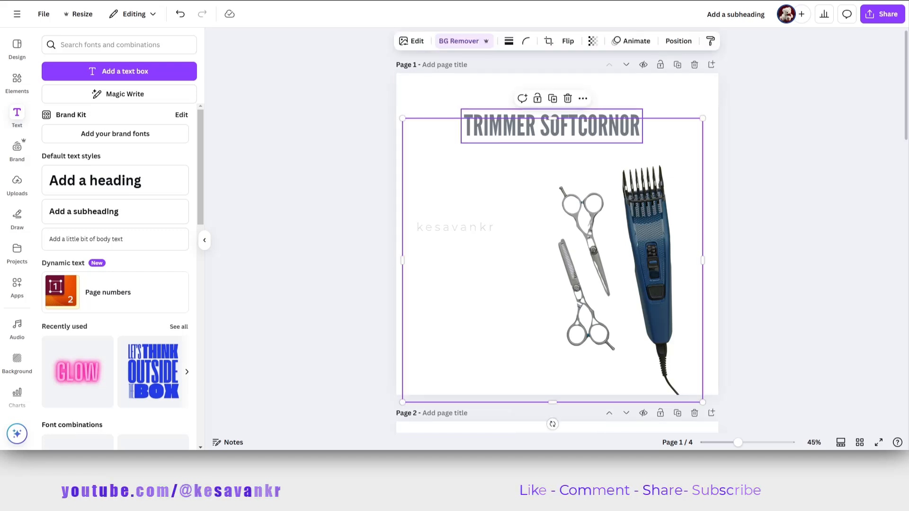
left_click(552, 131)
key("Delete")
Enlarge the trimmer and scissors image and shift it left on page 1.
left_click(552, 130)
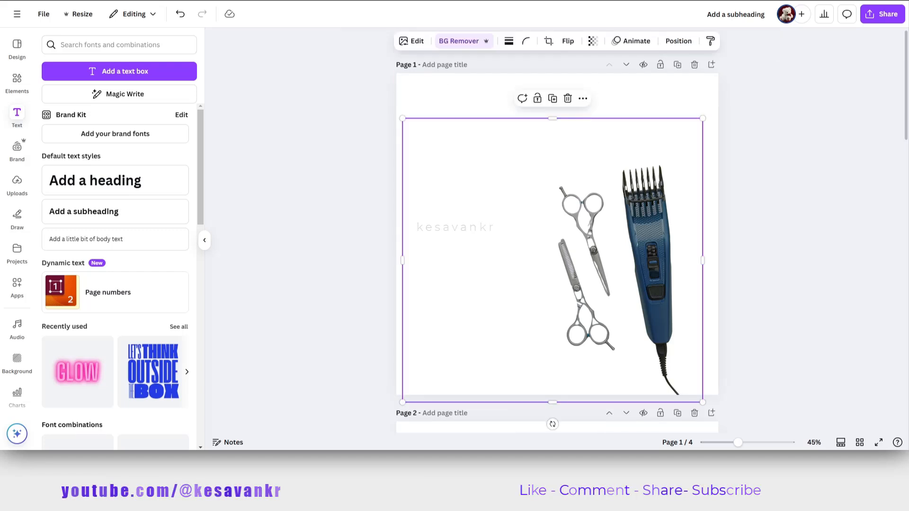
left_click_drag(402, 118, 288, 41)
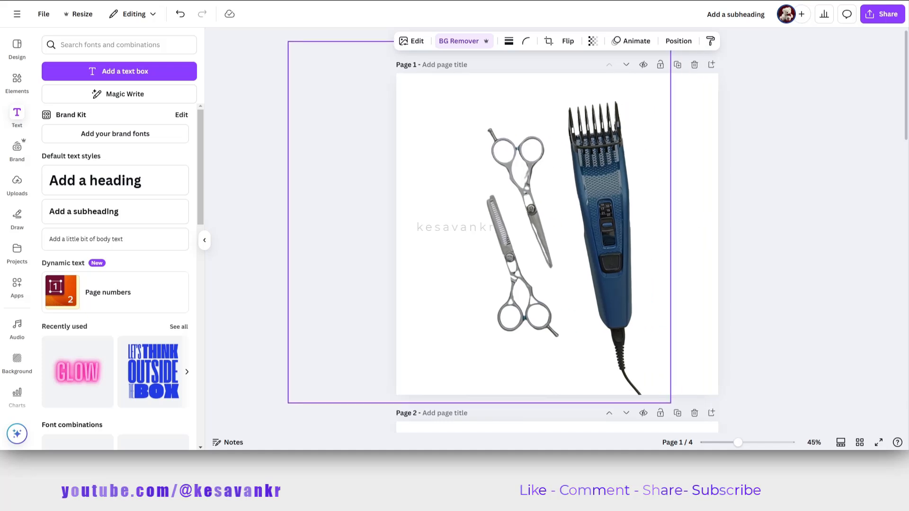
left_click_drag(559, 228, 549, 229)
left_click(777, 227)
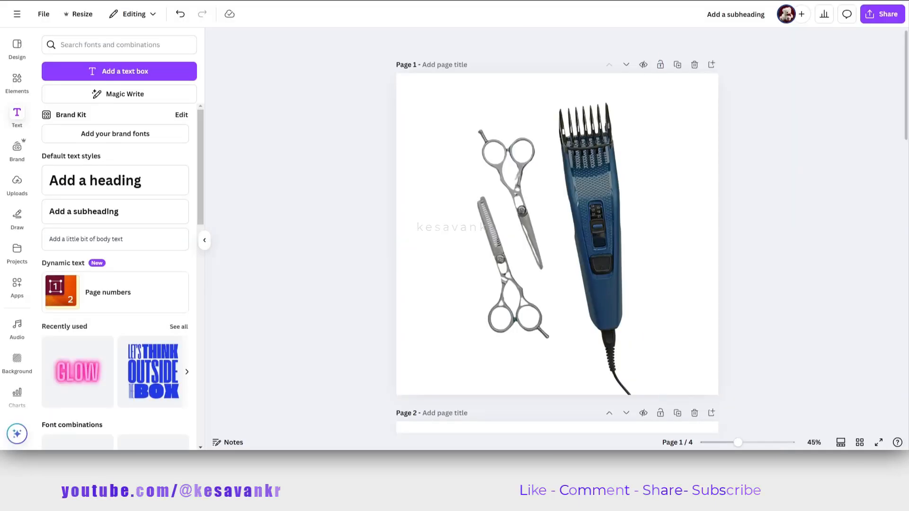
Undo the image move and enlargement and the deletion of the title and corner frame.
key("ctrl+z")
key("ctrl+z")
key("ctrl+z")
key("ctrl+z")
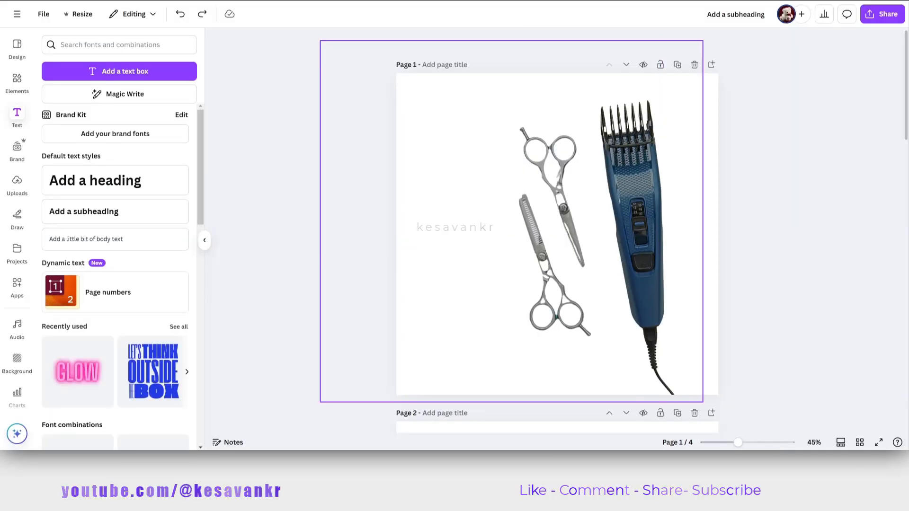
key("ctrl+z")
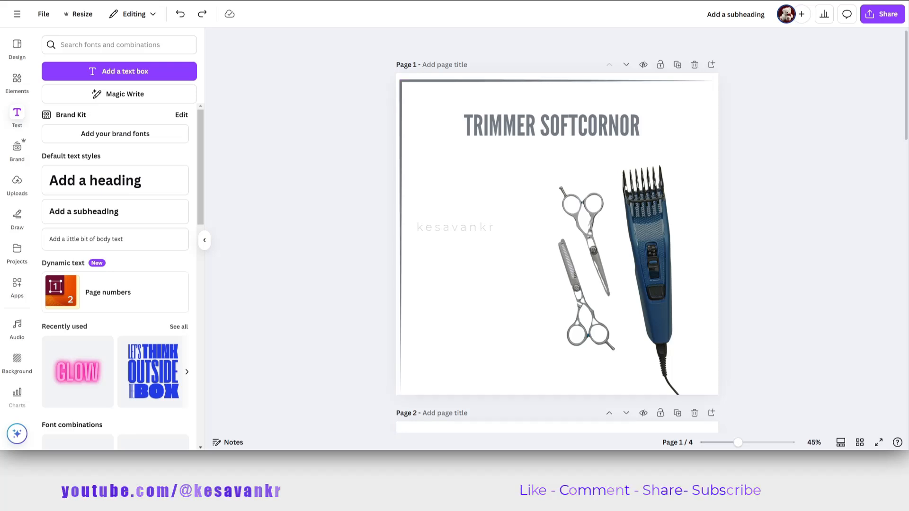
Move the corner frame right and down around the scissors and trimmer, and select the product image.
left_click_drag(478, 170, 611, 209)
left_click(611, 209)
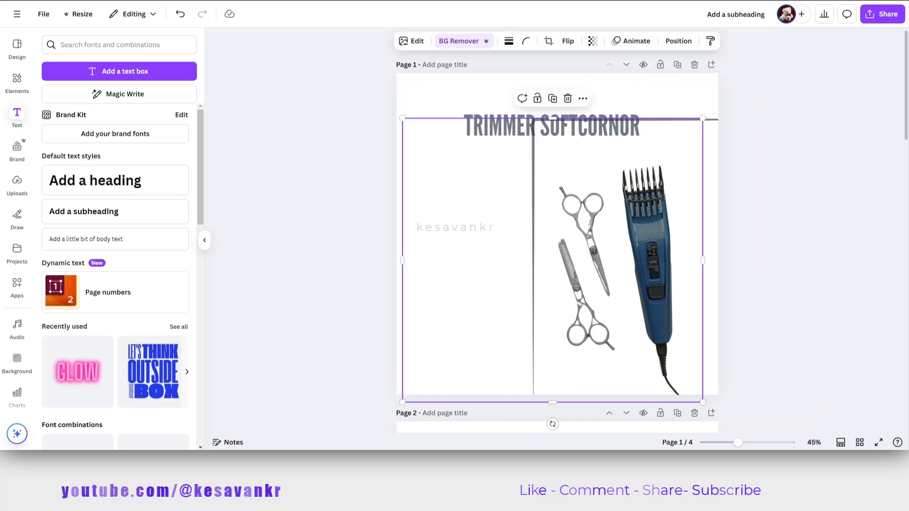
Try the dark navy and light grey colors as page 1's background, and settle on solid black #000000.
left_click(611, 92)
left_click(490, 41)
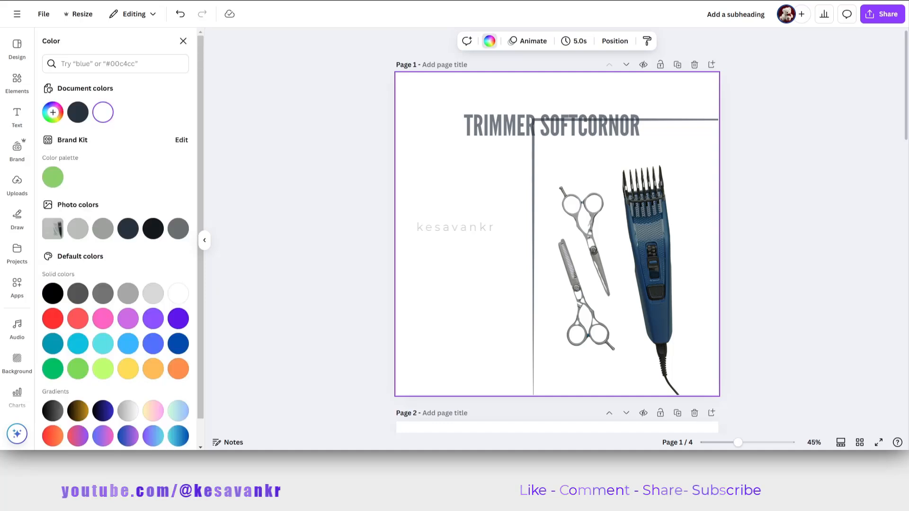
left_click(77, 112)
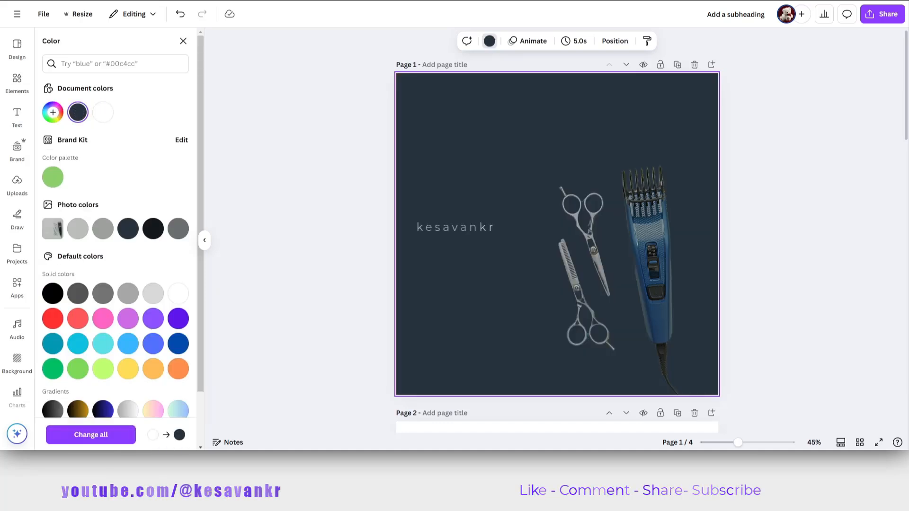
key("ctrl+z")
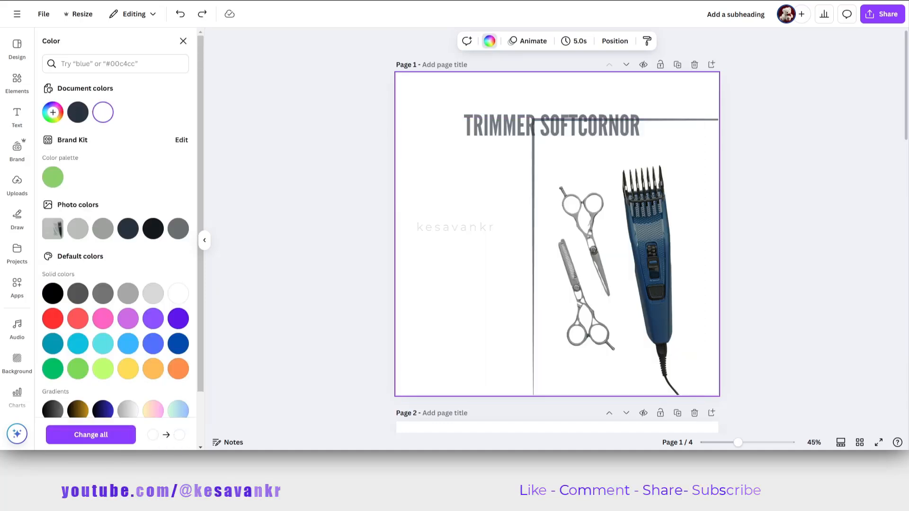
left_click(78, 229)
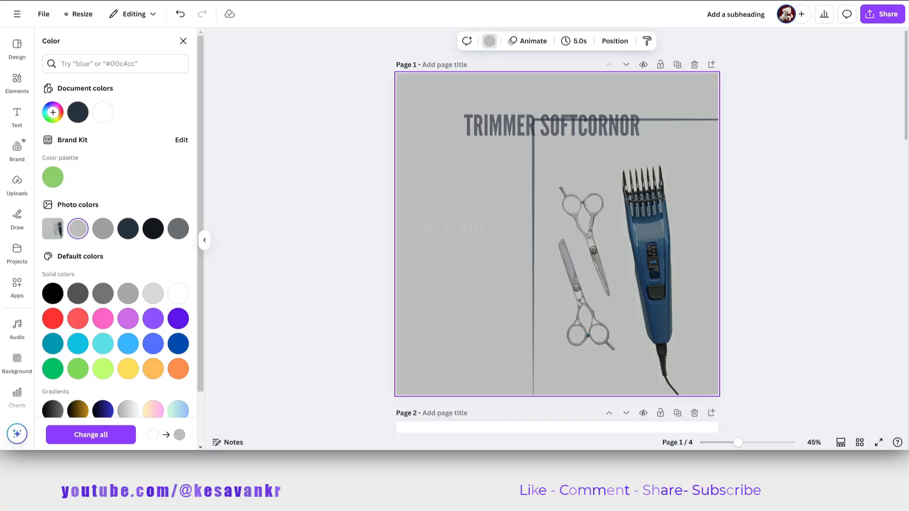
scroll(116, 260, "down", 3)
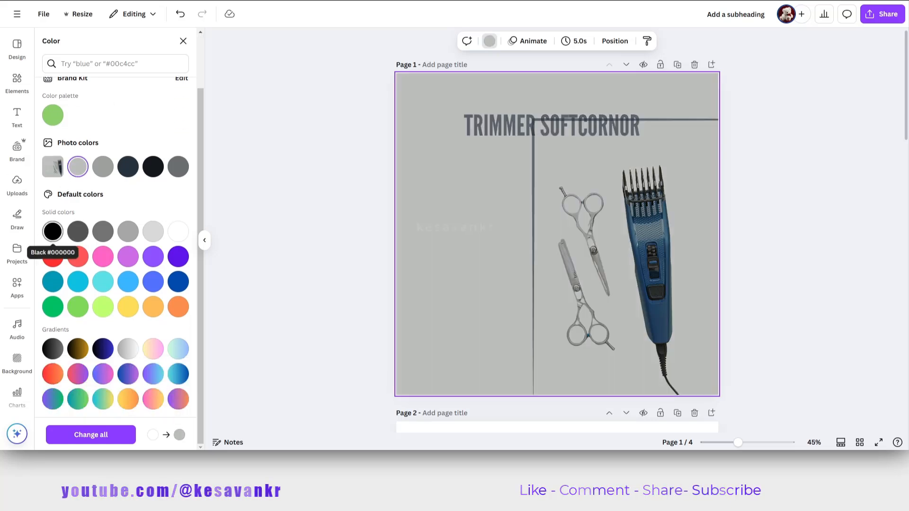
left_click(52, 231)
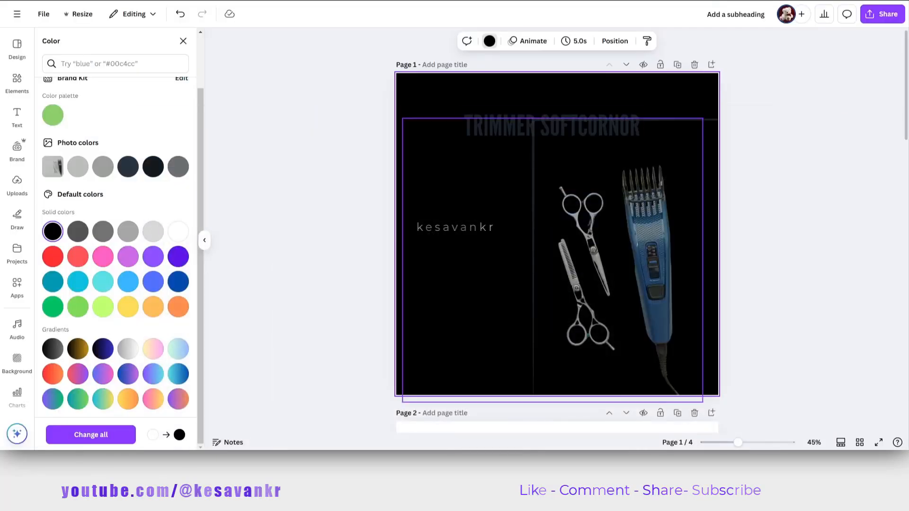
scroll(116, 237, "up", 1)
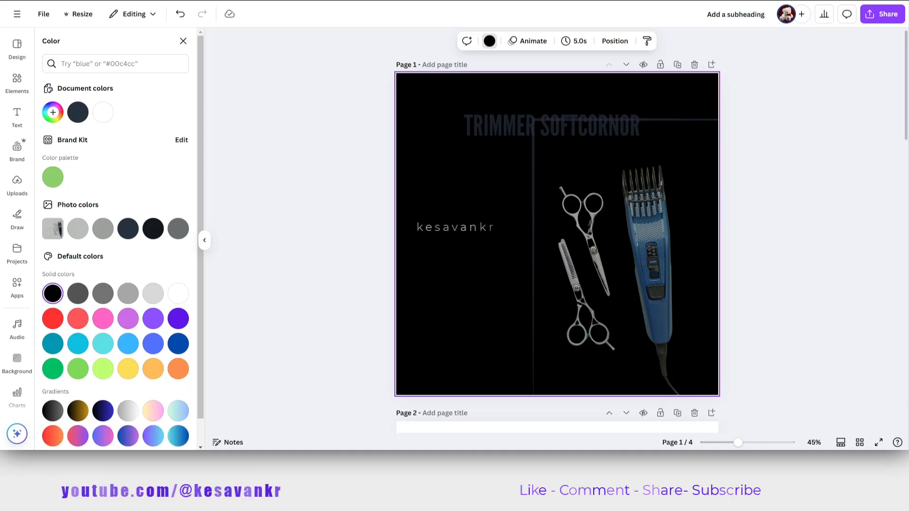
left_click(489, 41)
left_click(490, 41)
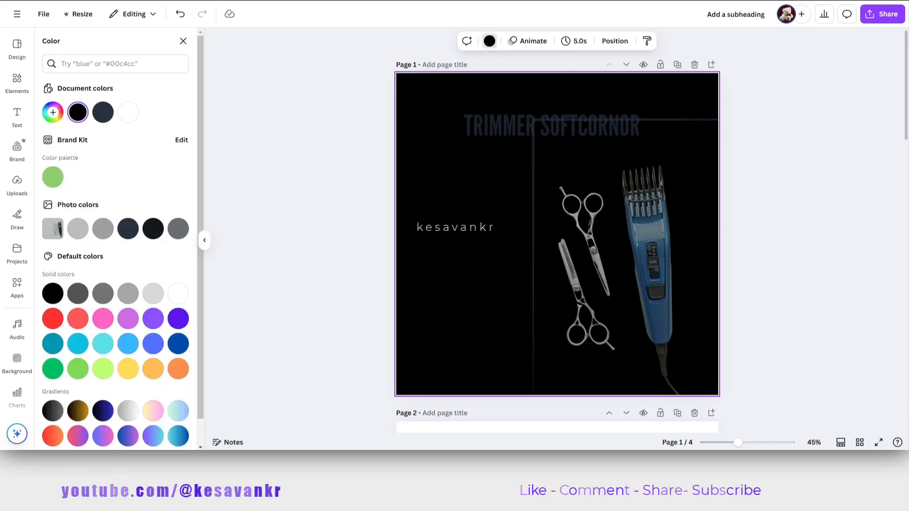
right_click(446, 77)
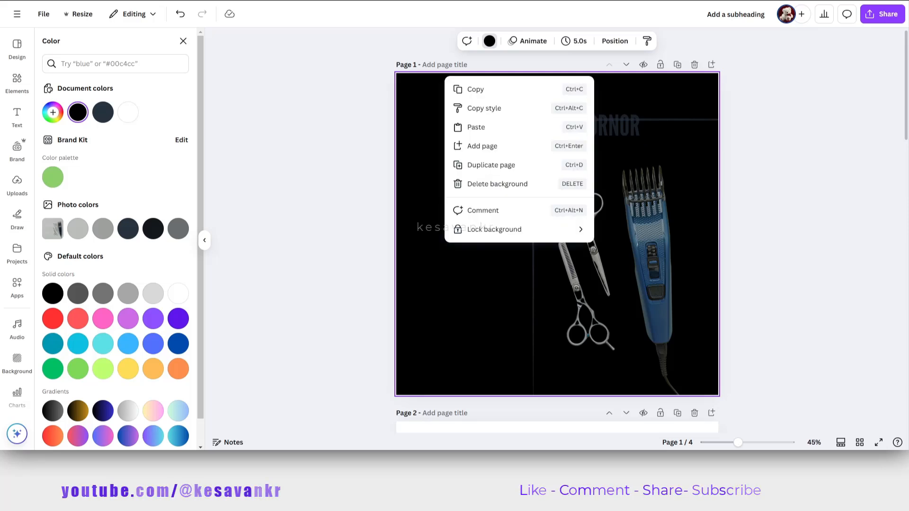
Search the elements library for "black and white gradient" and show all photo results.
left_click(17, 47)
left_click(17, 82)
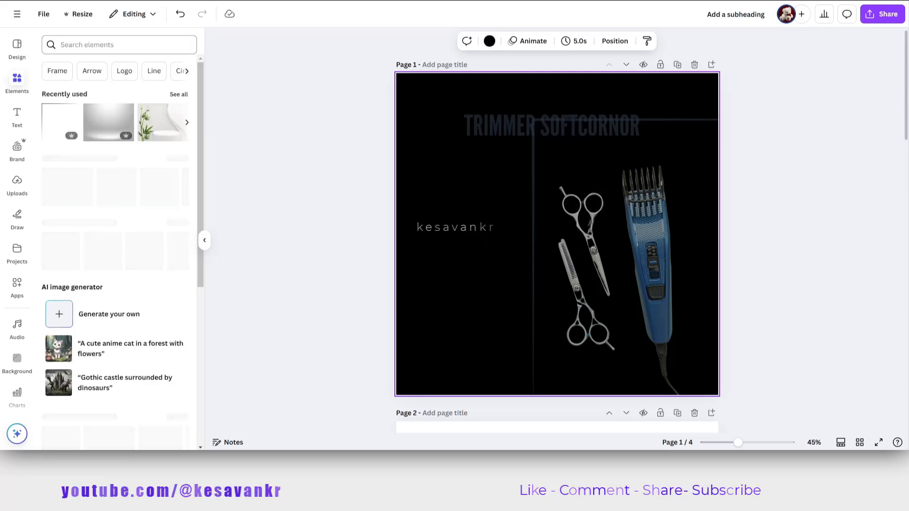
left_click(94, 45)
type("BLACK WHI")
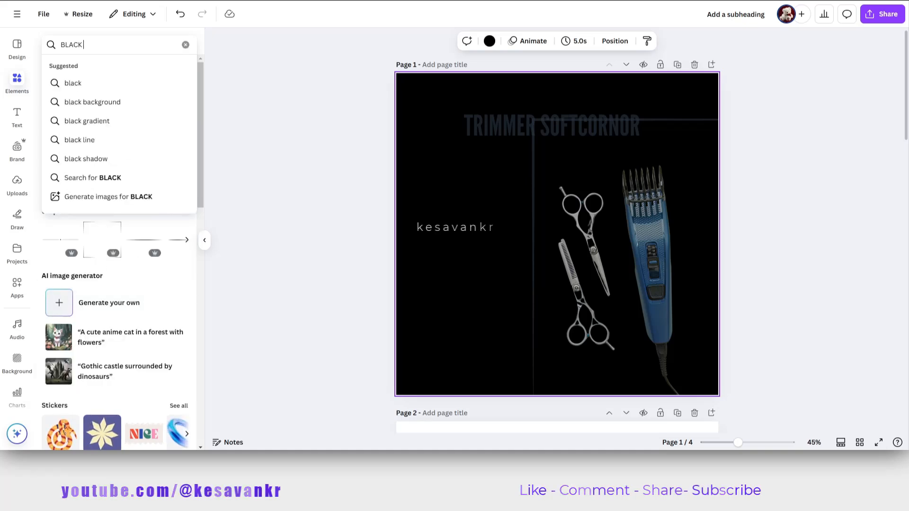
type("TE GR")
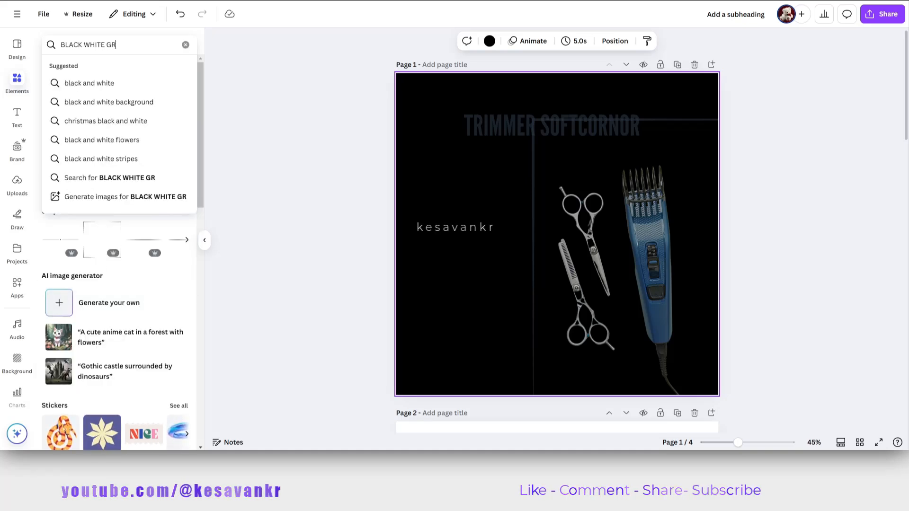
type("ADIENT")
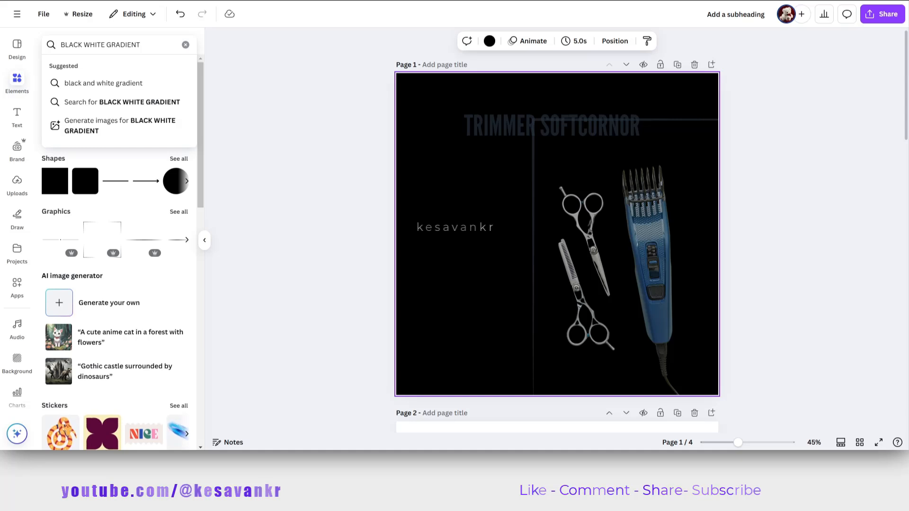
key("Down")
key("Return")
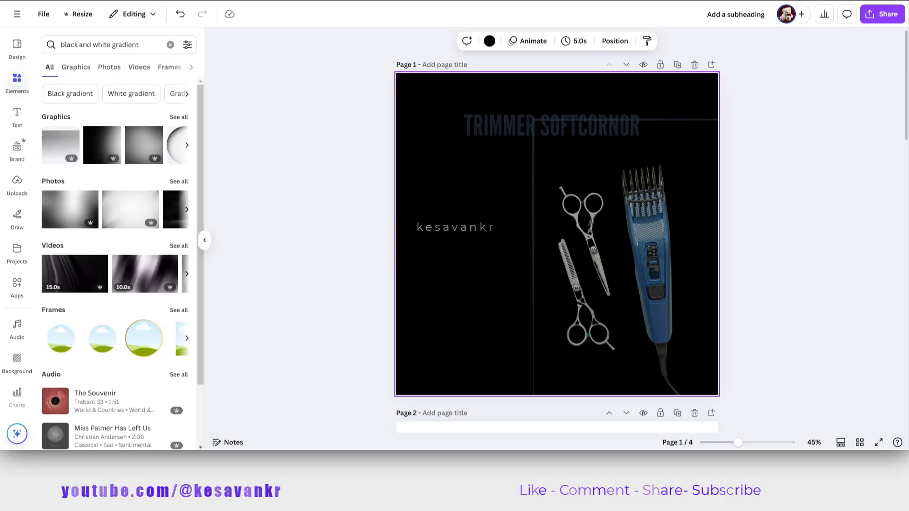
left_click(179, 181)
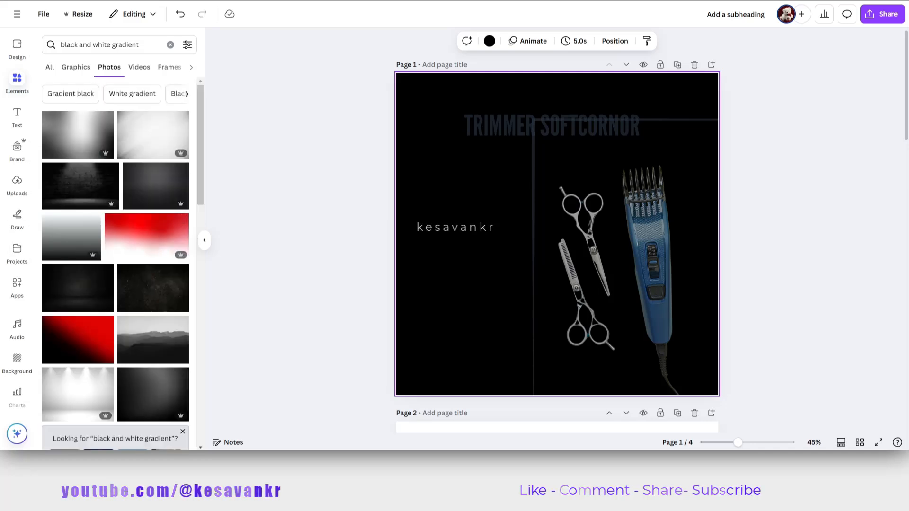
Try the dark studio backdrop photo on the upper part of page 1, delete it, and show all images recommended from it.
scroll(151, 285, "down", 10)
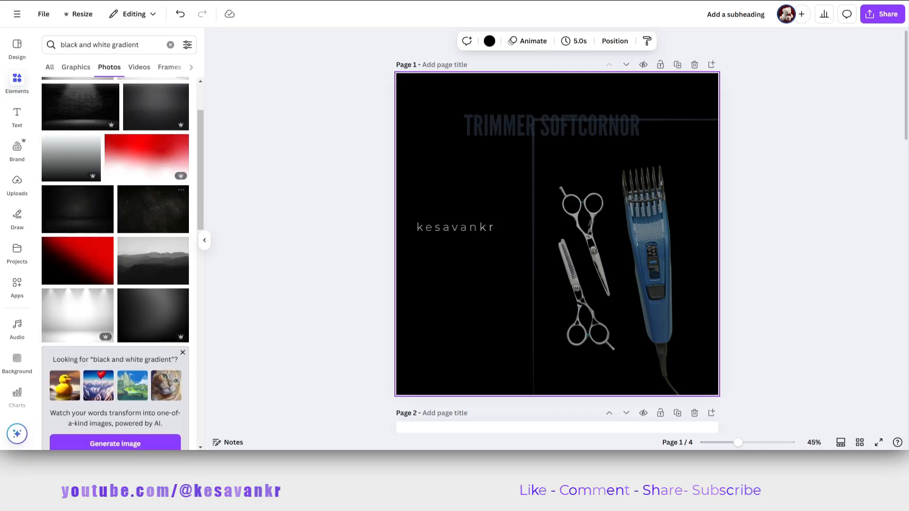
scroll(156, 209, "down", 4)
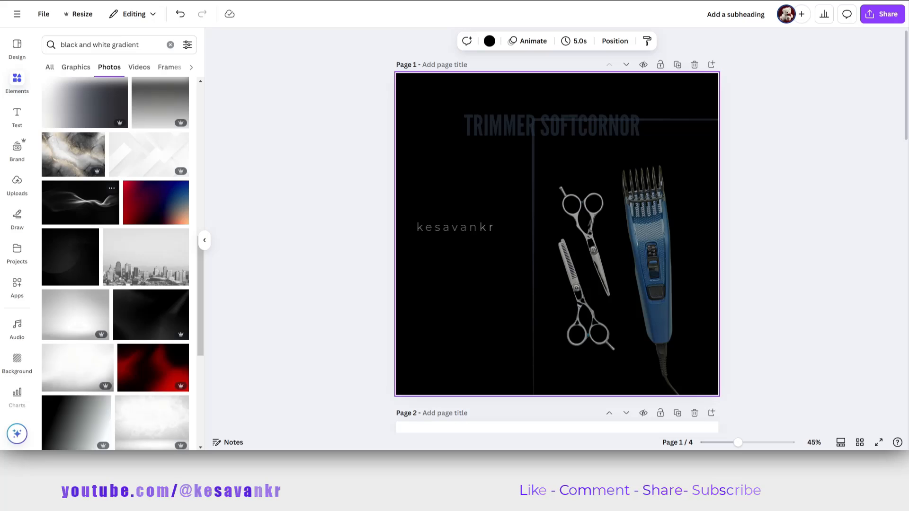
scroll(156, 208, "up", 10)
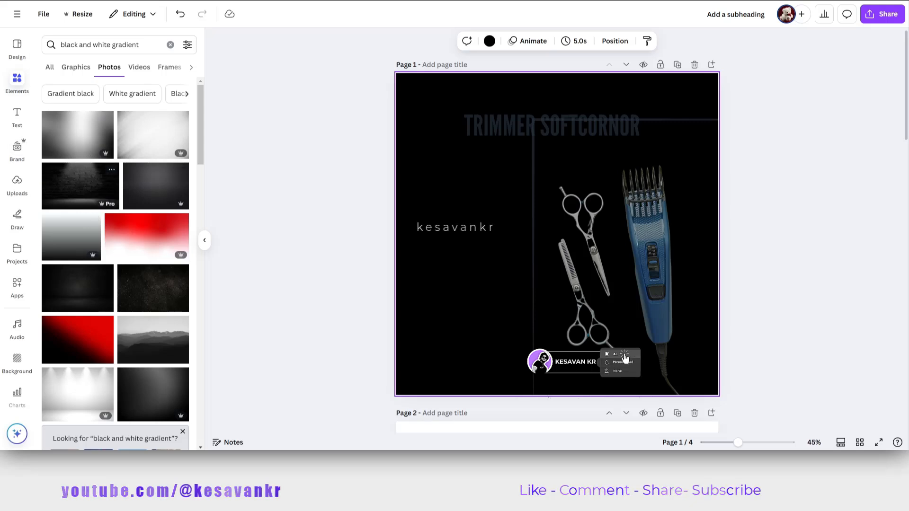
left_click(78, 289)
left_click_drag(587, 203, 543, 134)
left_click(544, 130)
left_click(530, 190)
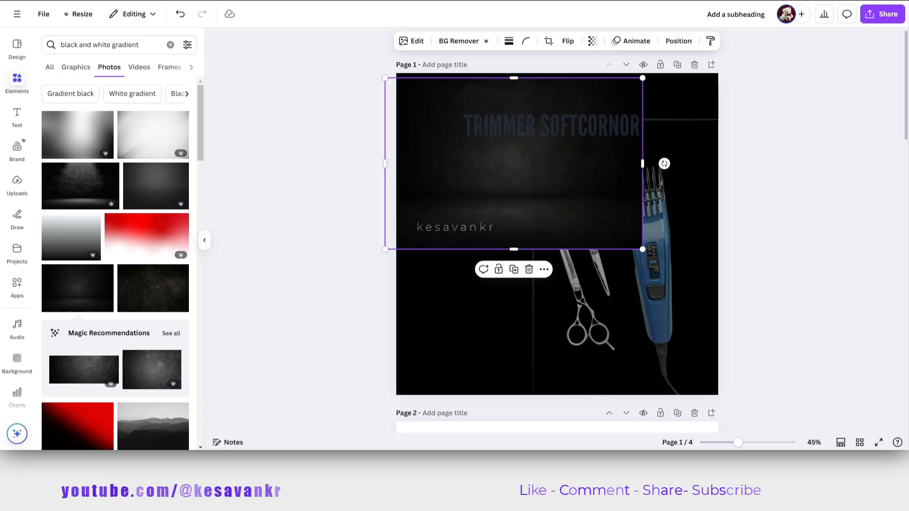
key("Delete")
left_click(171, 334)
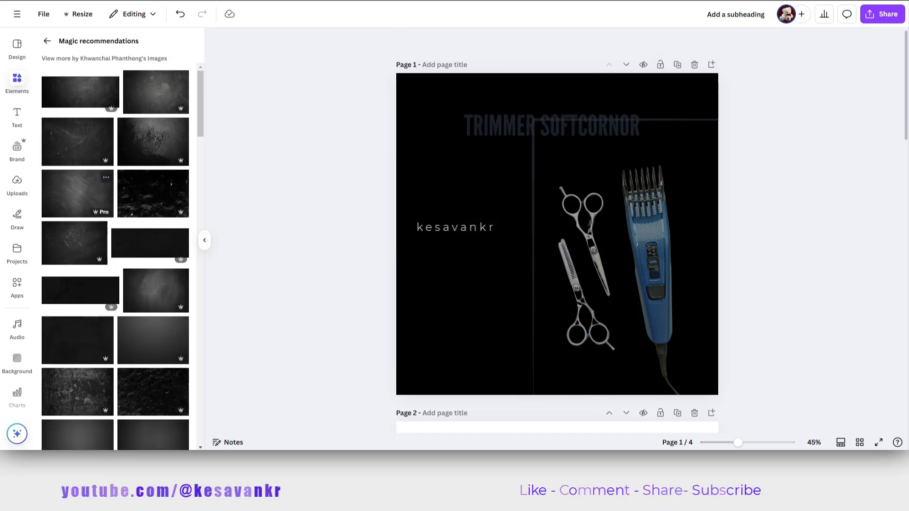
Try the grey scratched-texture photo on the upper part of page 1 and delete it.
left_click(81, 194)
left_click_drag(530, 227, 498, 152)
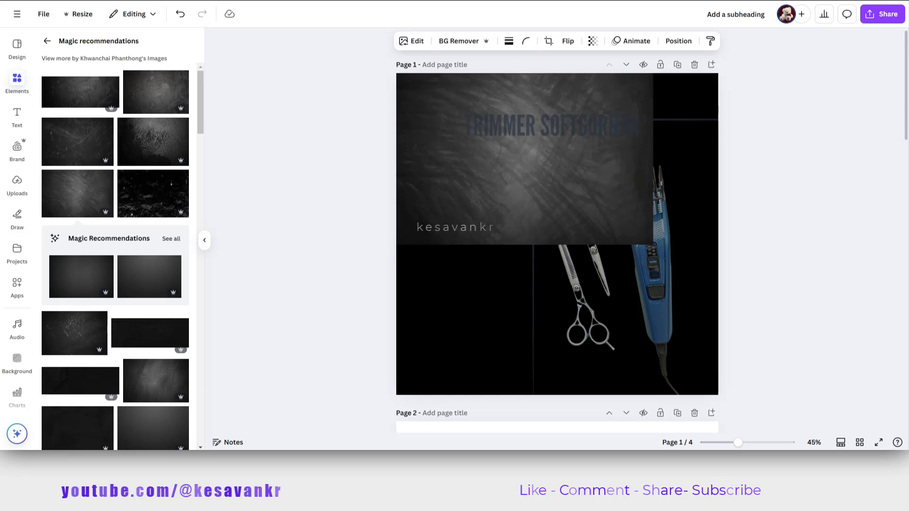
key("Delete")
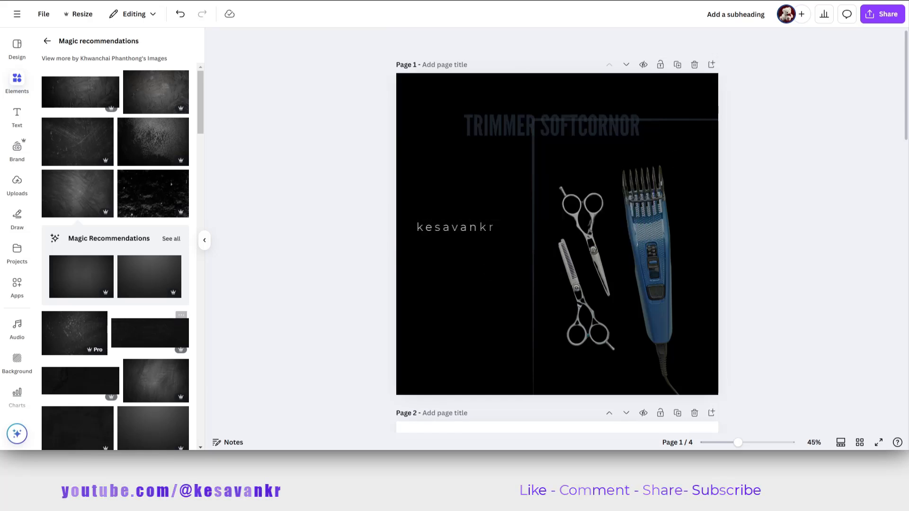
Add the black rippled-sand photo to page 1, send it behind the product image, and enlarge it across the page as a background.
scroll(115, 256, "down", 5)
scroll(115, 256, "down", 3)
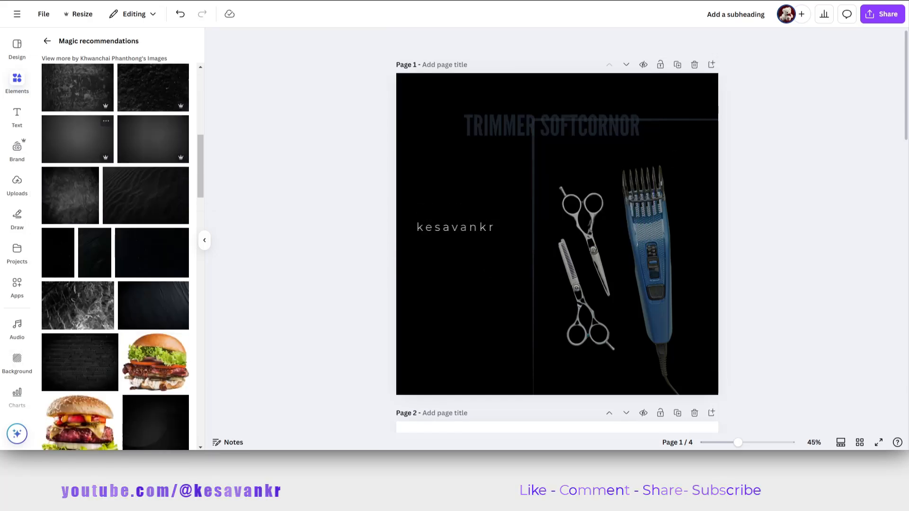
left_click(146, 196)
left_click_drag(557, 233, 525, 163)
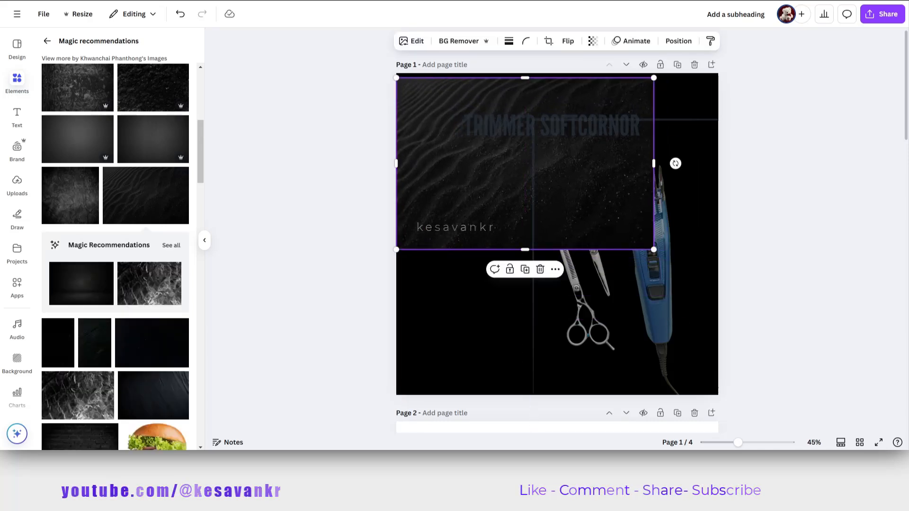
key("ctrl+[")
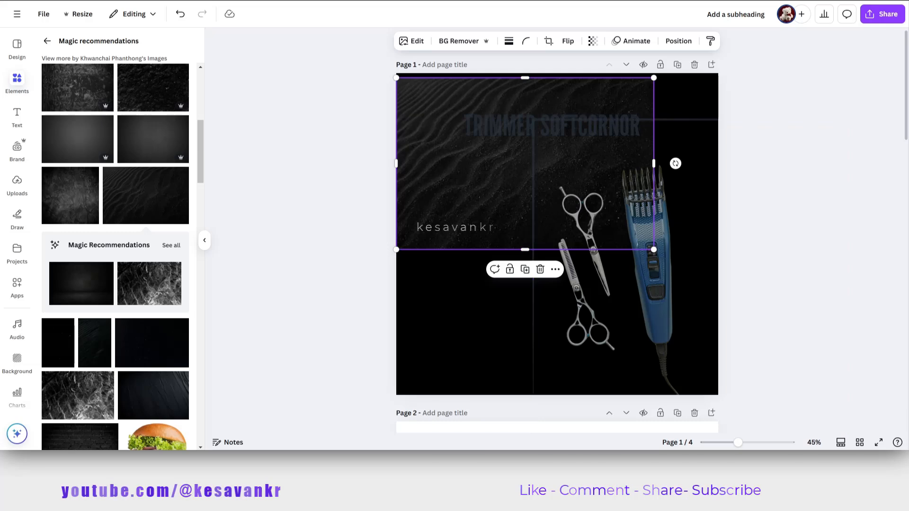
left_click_drag(654, 250, 889, 406)
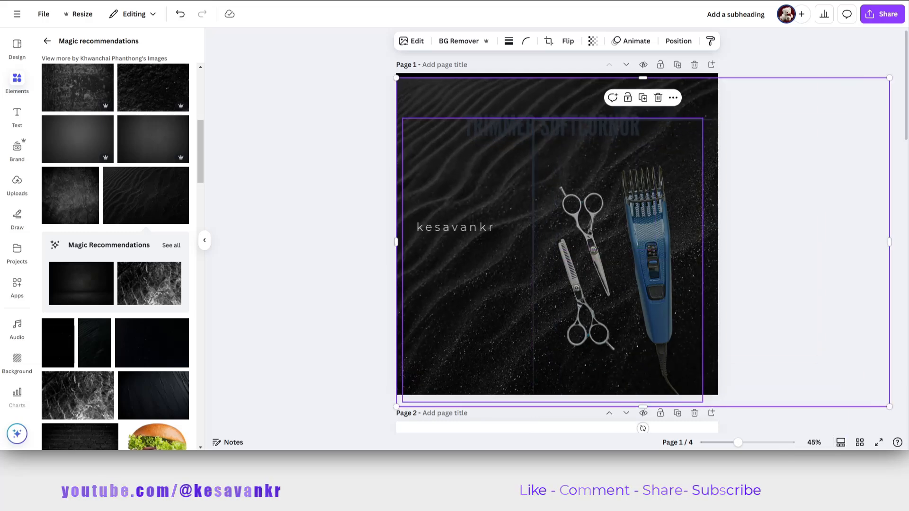
left_click(583, 161)
Color the TRIMMER SOFTCORNOR title white and move it slightly up and left.
left_click(559, 127)
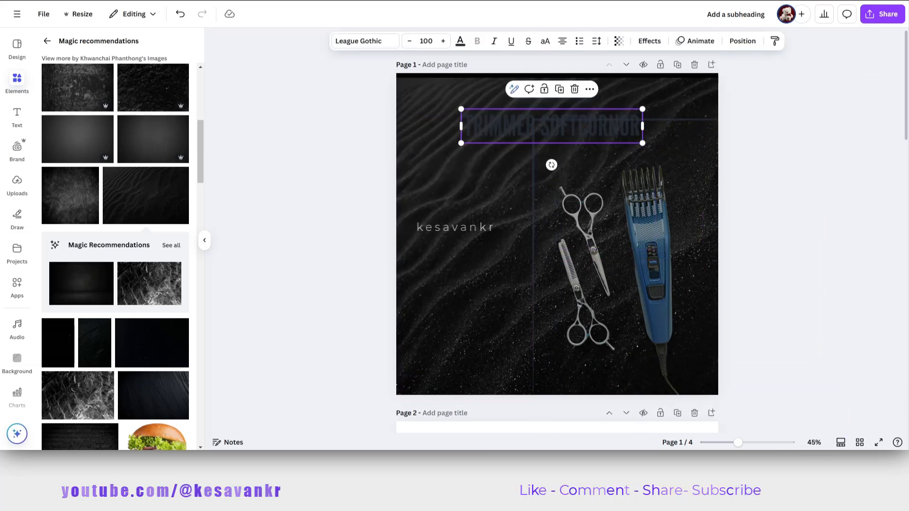
left_click(460, 40)
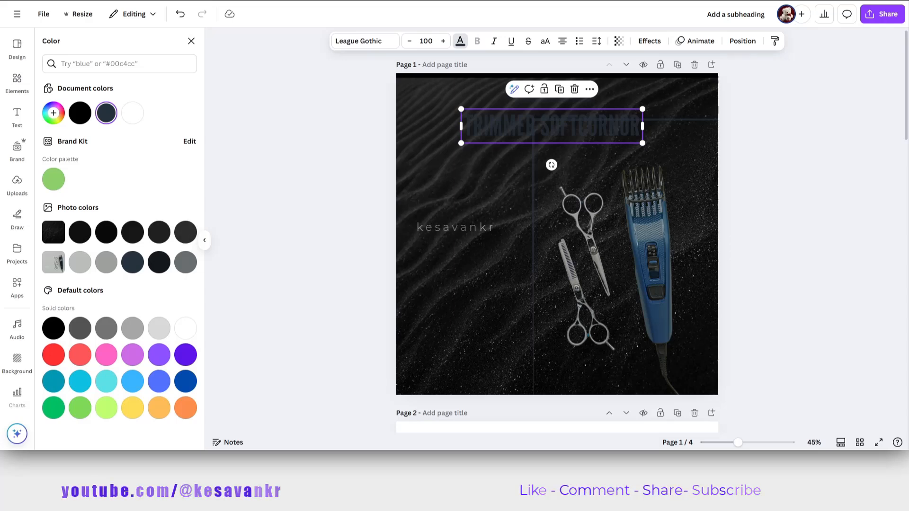
left_click(132, 113)
left_click_drag(552, 126, 543, 113)
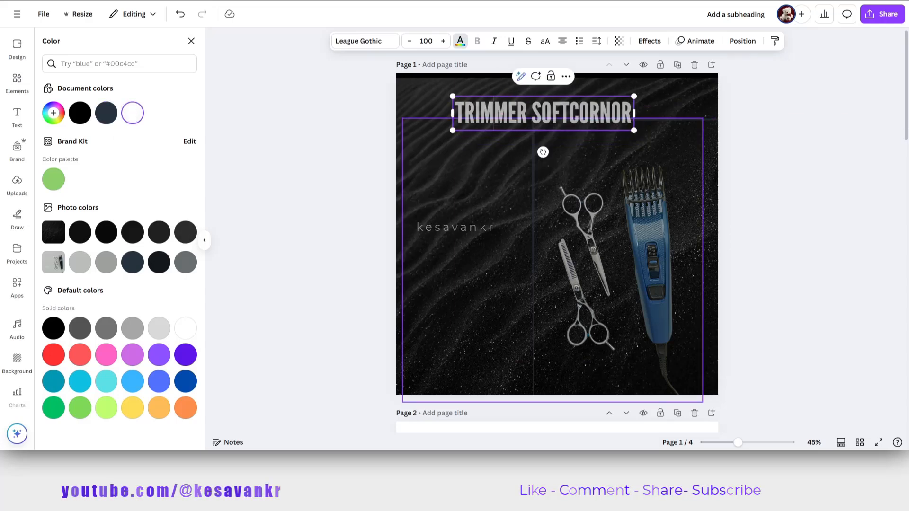
Shift the trimmer and scissors image right past the page edge, and move the corner frame to the page's upper-left corner.
mouse_move(591, 223)
left_mouse_down()
mouse_move(604, 182)
mouse_move(598, 209)
left_mouse_up()
key("ctrl+z")
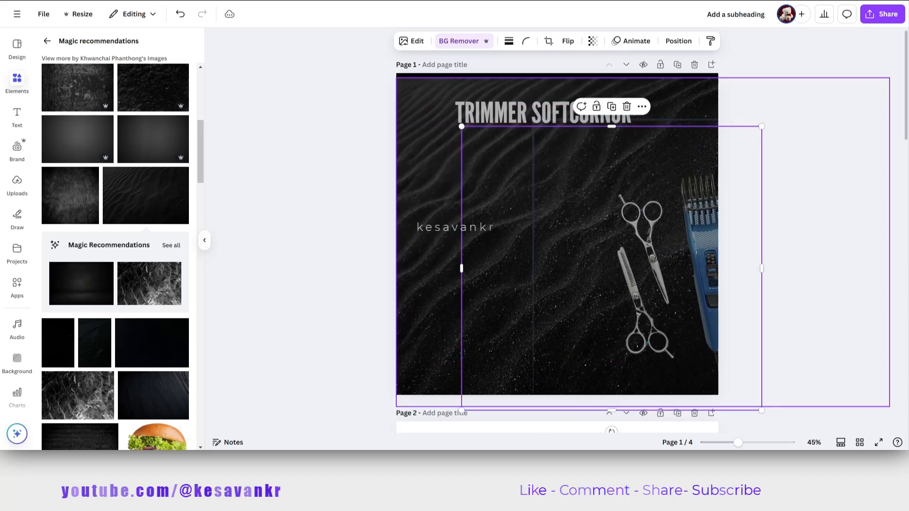
left_click_drag(436, 294, 428, 290)
left_click_drag(585, 285, 461, 246)
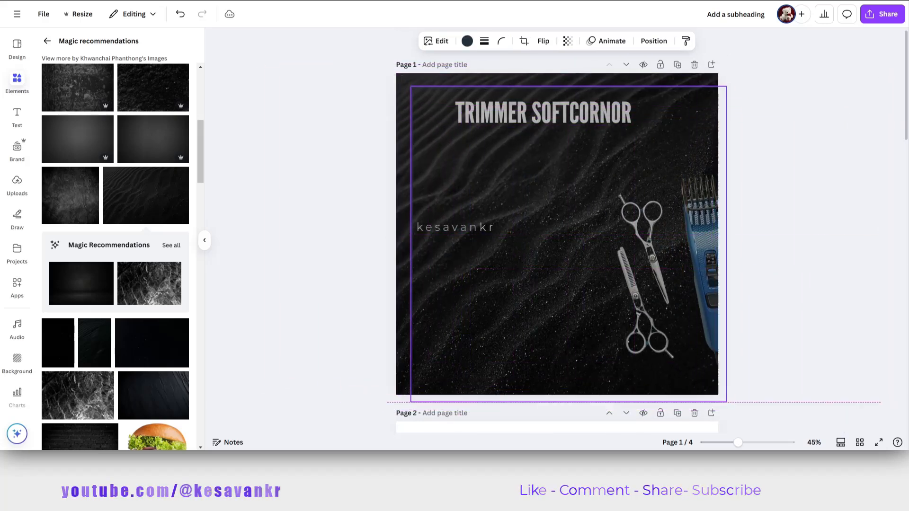
Recolor the corner frame on page 1 white and deselect it.
left_click(467, 41)
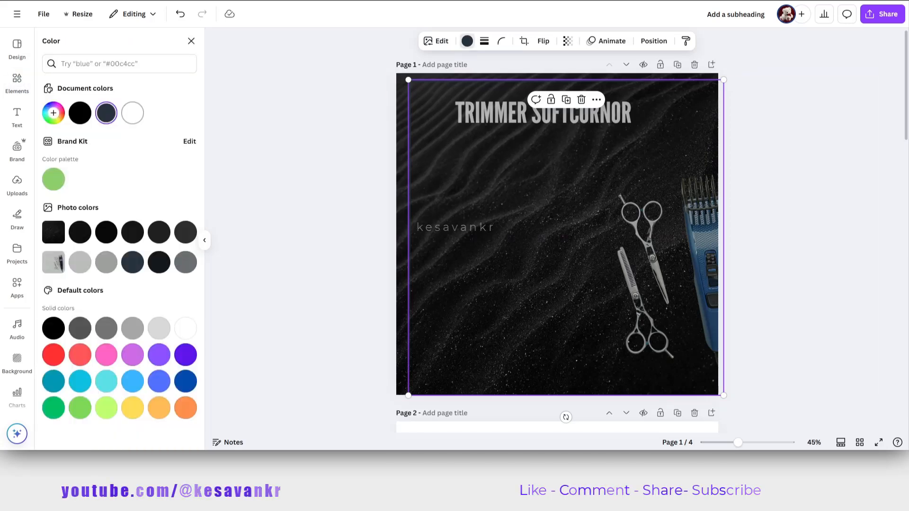
left_click(133, 114)
left_click(497, 204)
left_click(781, 156)
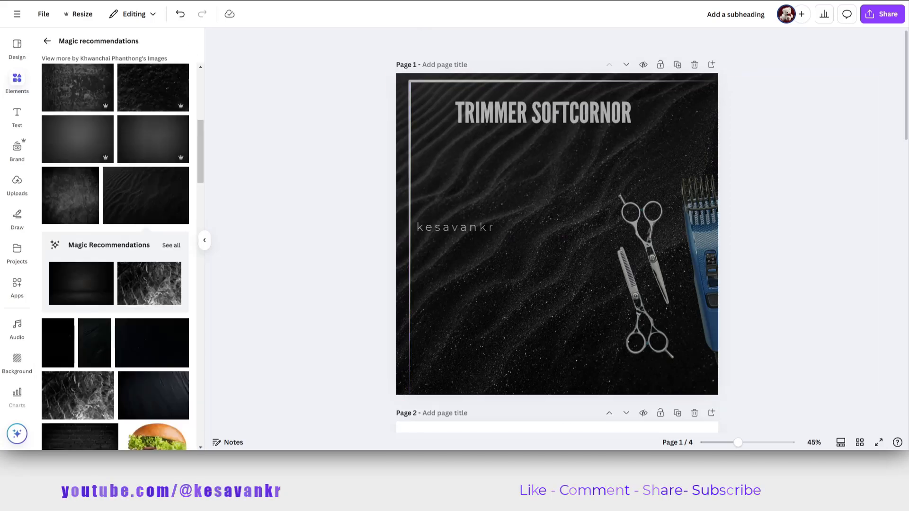
Delete the corner frame and move the trimmer and scissors image left, back inside page 1.
left_click_drag(587, 94, 504, 94)
key("Delete")
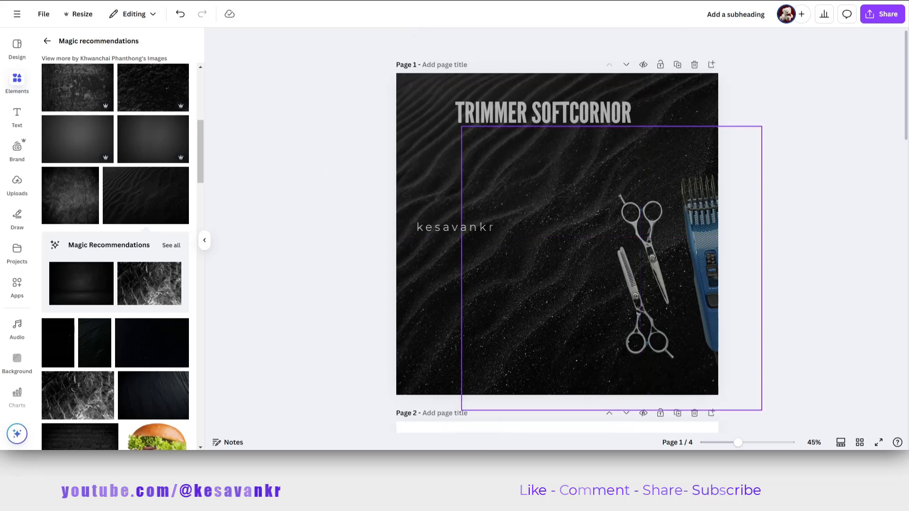
left_click_drag(592, 255, 540, 253)
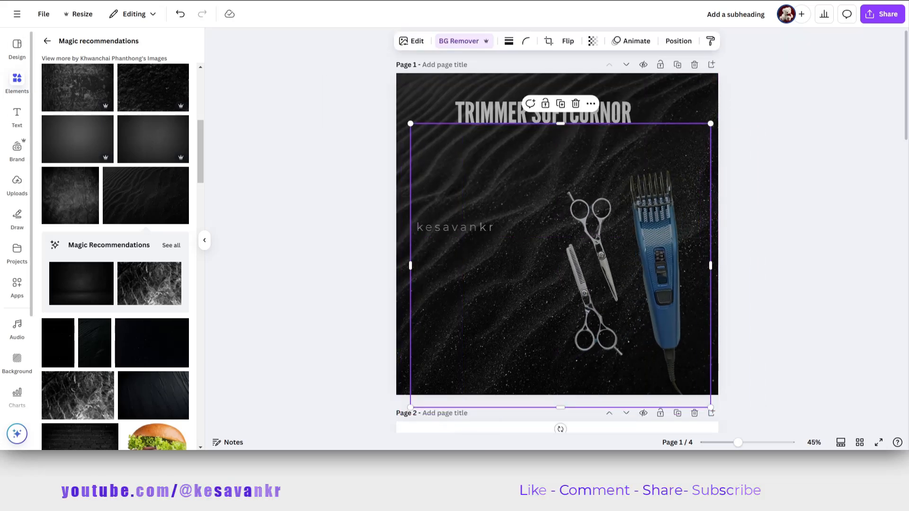
scroll(76, 176, "up", 5)
left_click(17, 47)
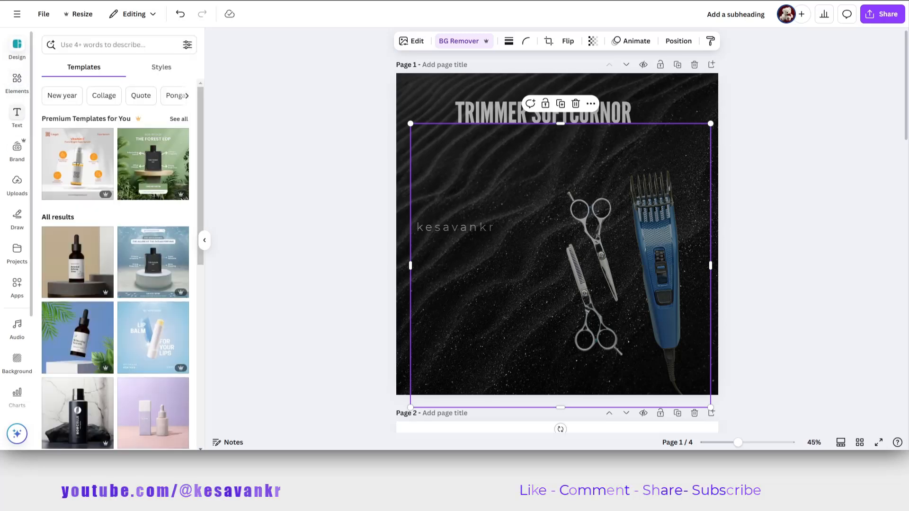
left_click(109, 45)
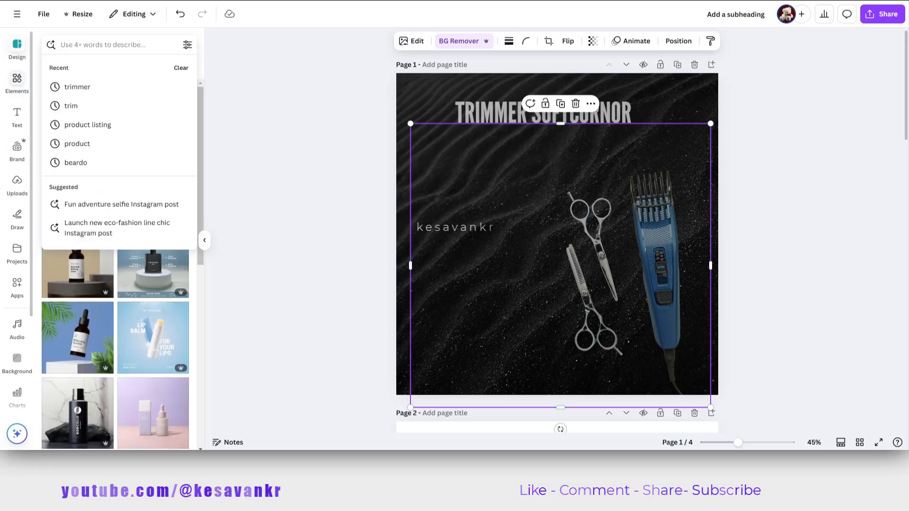
Search the photo elements for "black and white background".
left_click(17, 81)
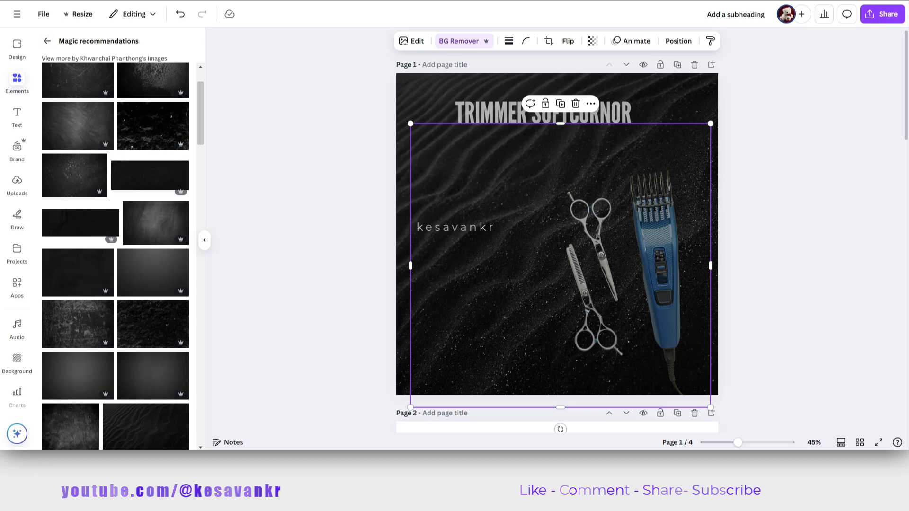
left_click(48, 41)
left_click(79, 45)
key("ctrl+a")
type("WH")
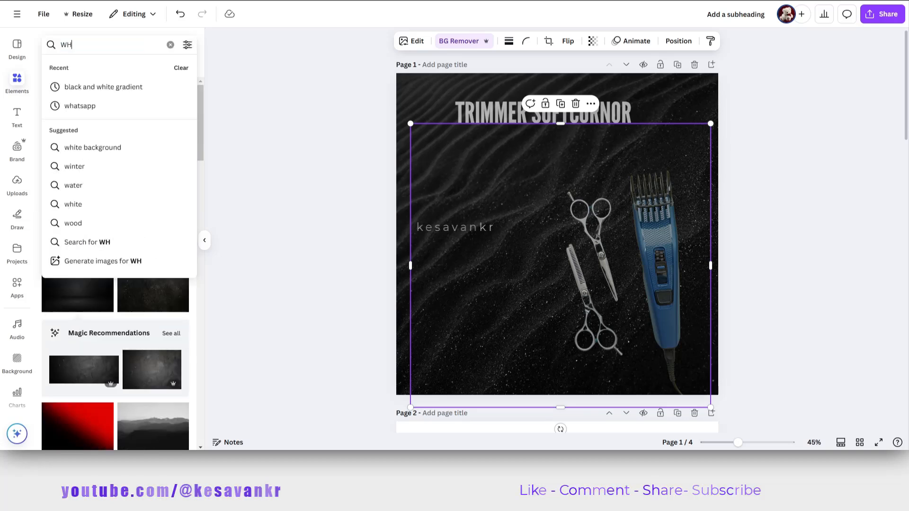
type("ITE BA")
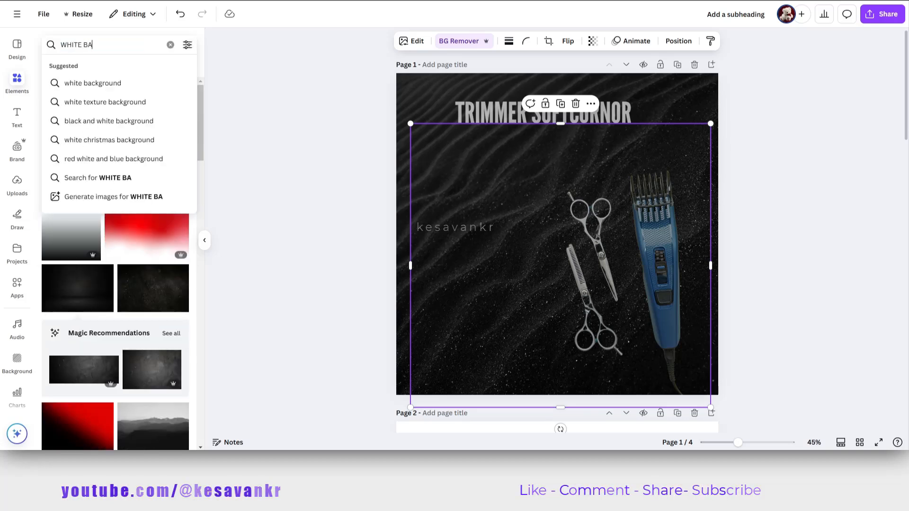
left_click(108, 121)
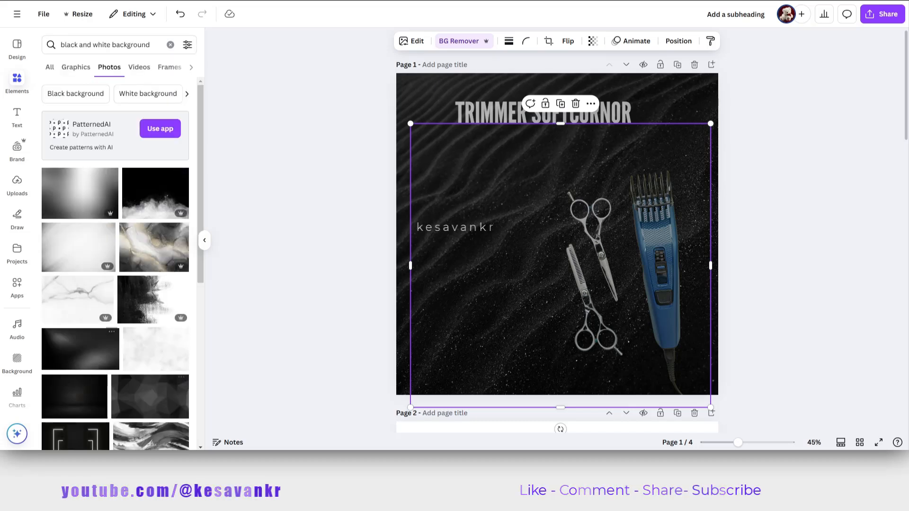
Insert the soft grey-white streaked photo on page 1, move it left and crop its width to a narrow portrait panel.
left_click(78, 248)
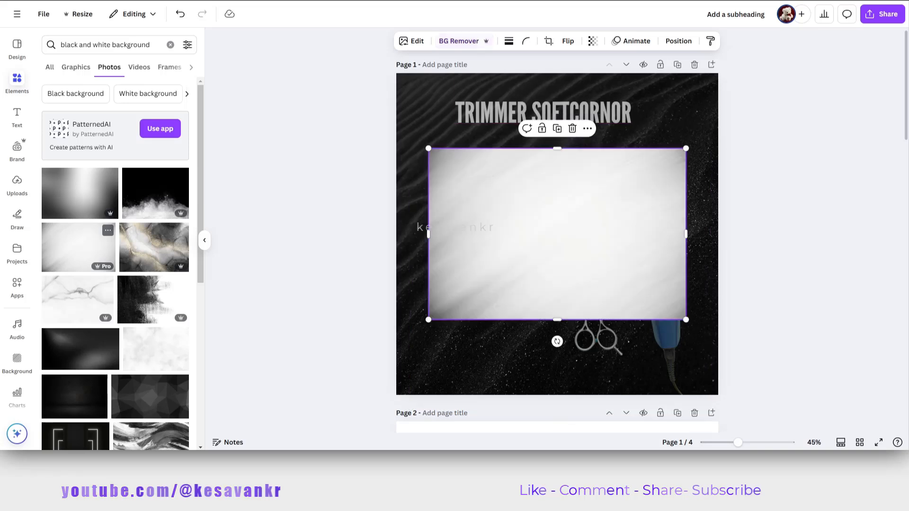
left_click_drag(559, 237, 522, 236)
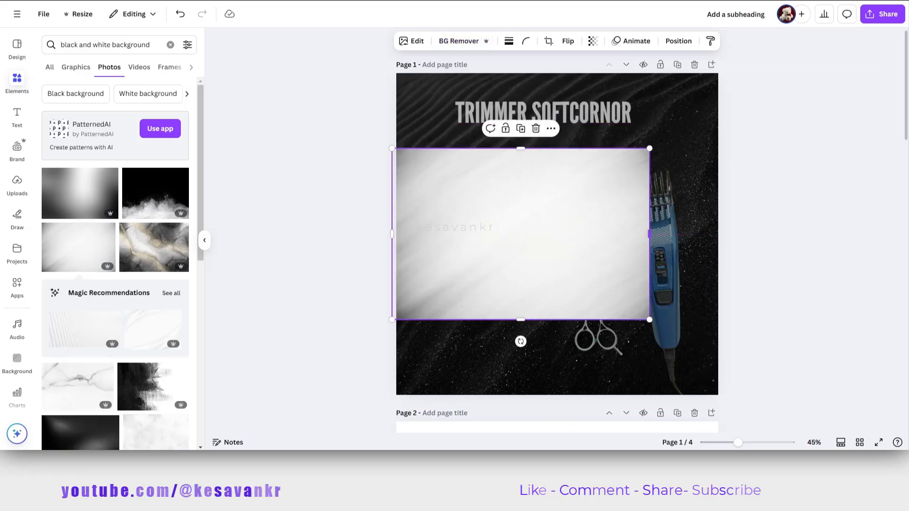
left_click_drag(650, 234, 516, 234)
Move the trimmer and scissors image to the page's left side and place the light panel behind it.
left_click_drag(592, 265, 404, 252)
left_click_drag(445, 246, 462, 250)
key("ctrl+[")
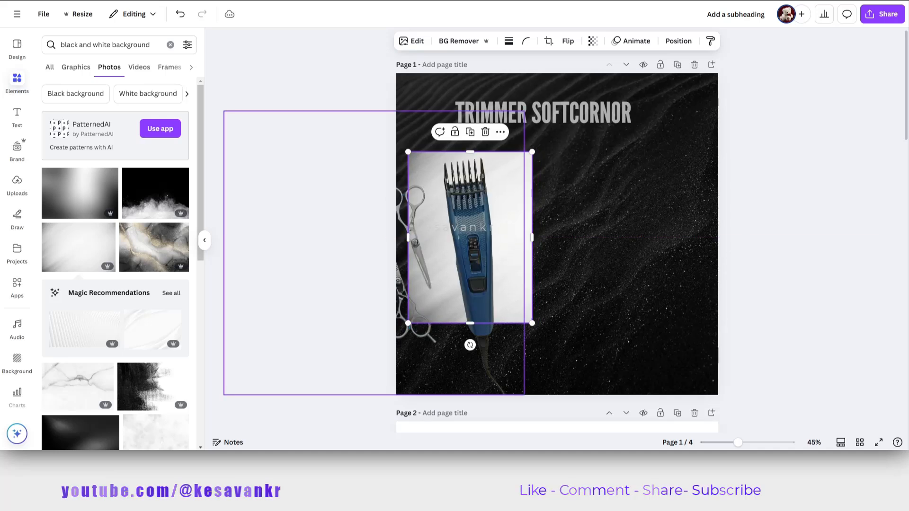
Enlarge the light panel until it covers the left half of page 1 from its upper to its lower edge.
left_click_drag(532, 322, 561, 363)
left_click_drag(484, 363, 484, 399)
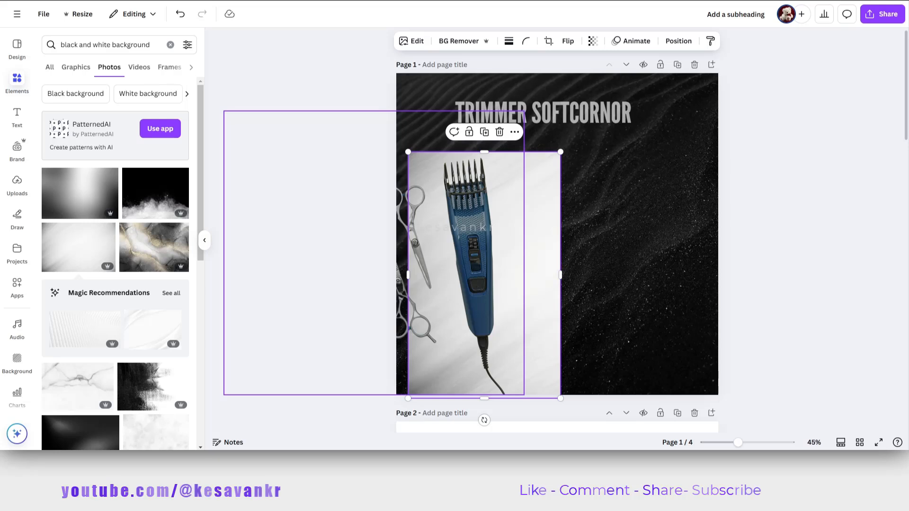
left_click_drag(484, 284, 495, 284)
left_click_drag(418, 152, 370, 73)
Move the trimmer and scissors image slightly right so both scissors sit fully on the light panel.
key("Escape")
left_click(478, 269)
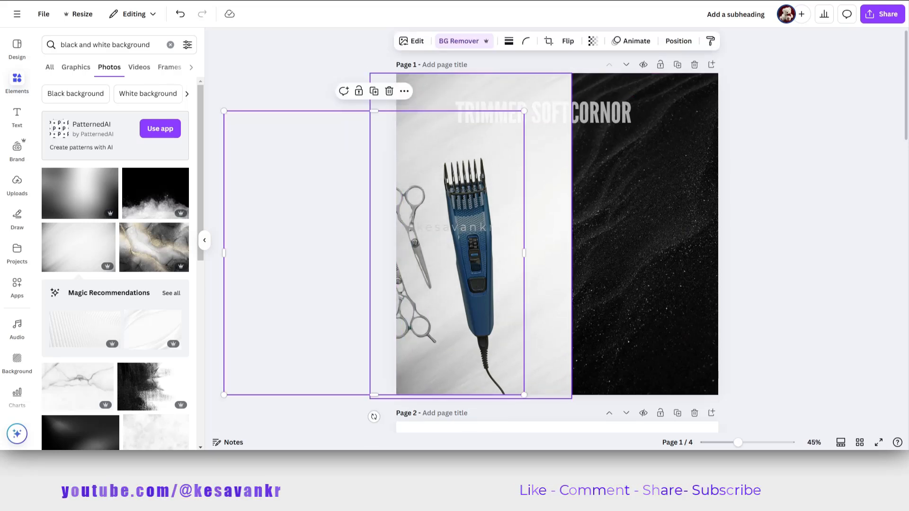
left_click(545, 265)
left_click(480, 269)
left_click_drag(480, 270, 514, 273)
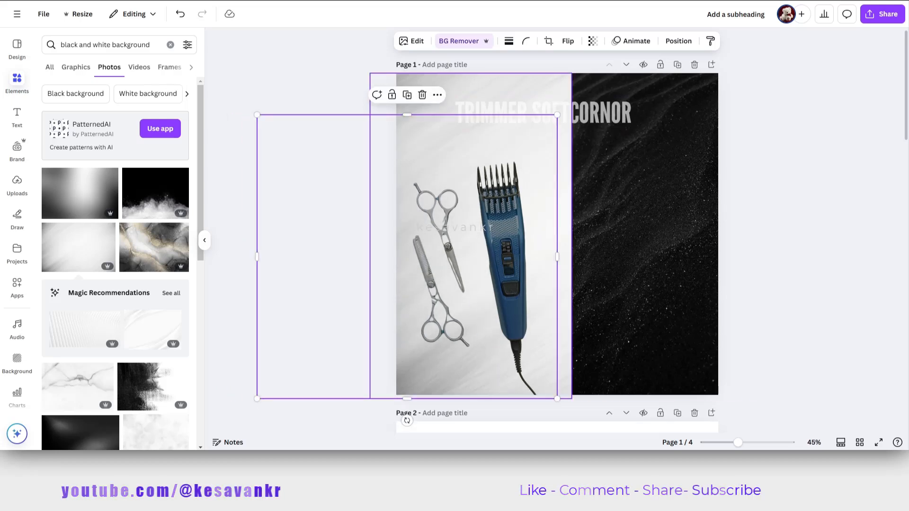
Crop the light panel's upper edge down below the title and round its corners.
left_click(545, 190)
left_click_drag(470, 73, 470, 147)
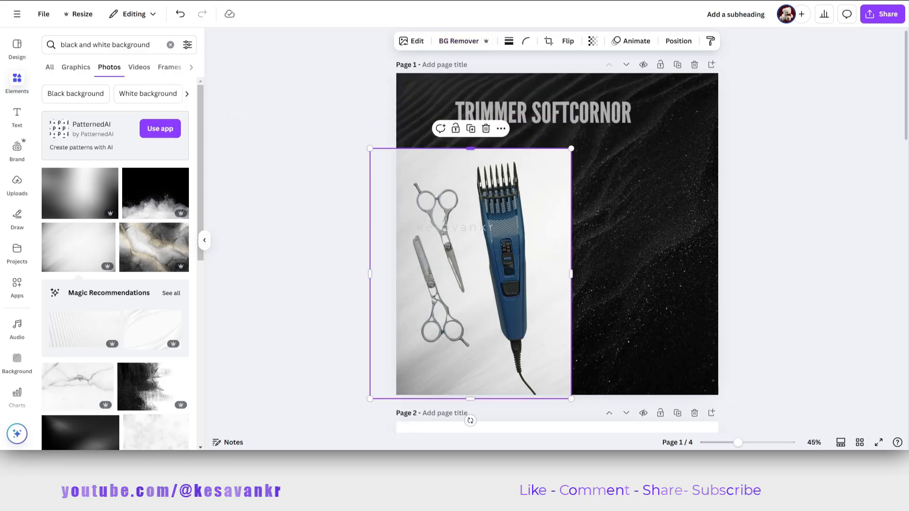
left_click(525, 41)
left_click_drag(478, 80, 548, 80)
Set the light panel's transparency to 85 and shift it slightly right and up to the page's lower edge.
left_click(593, 41)
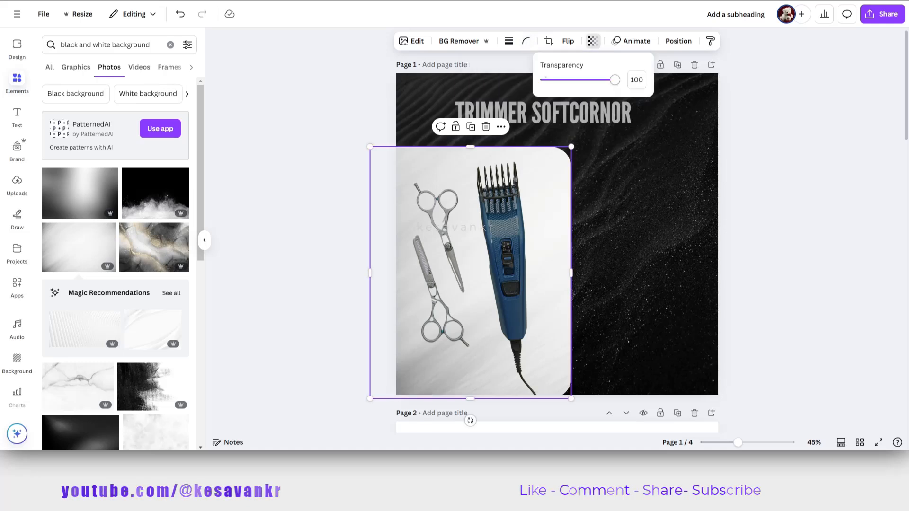
mouse_move(617, 79)
left_mouse_down()
mouse_move(587, 79)
mouse_move(604, 79)
left_mouse_up()
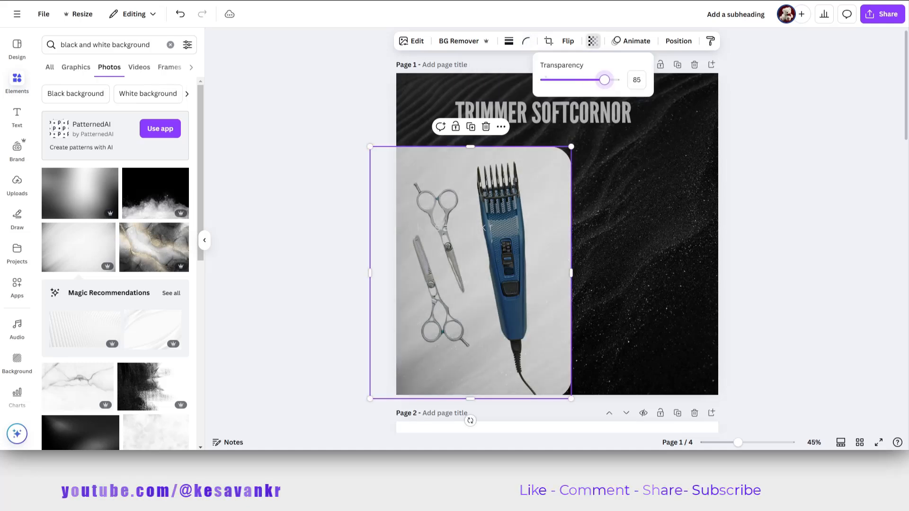
left_click(571, 273)
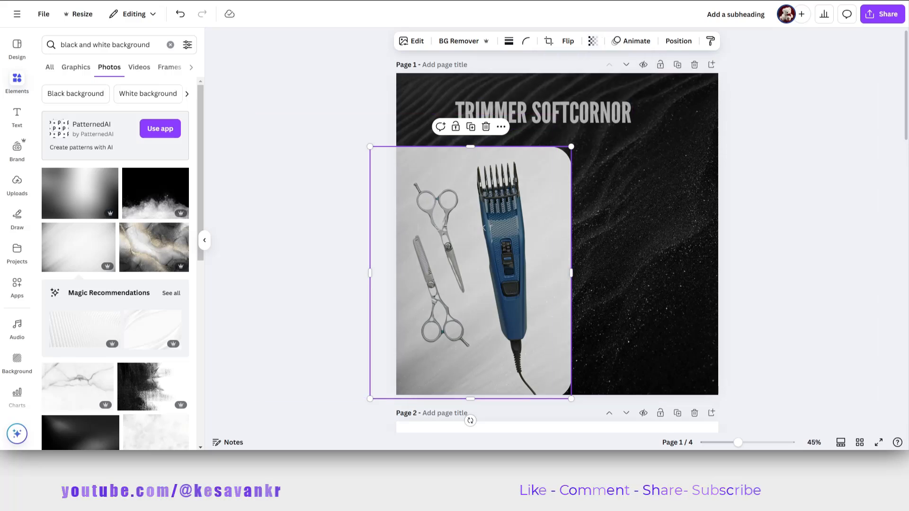
mouse_move(549, 273)
left_mouse_down()
mouse_move(588, 265)
mouse_move(559, 269)
left_mouse_up()
Blur the whole light panel image with an intensity of 96.
left_click(412, 40)
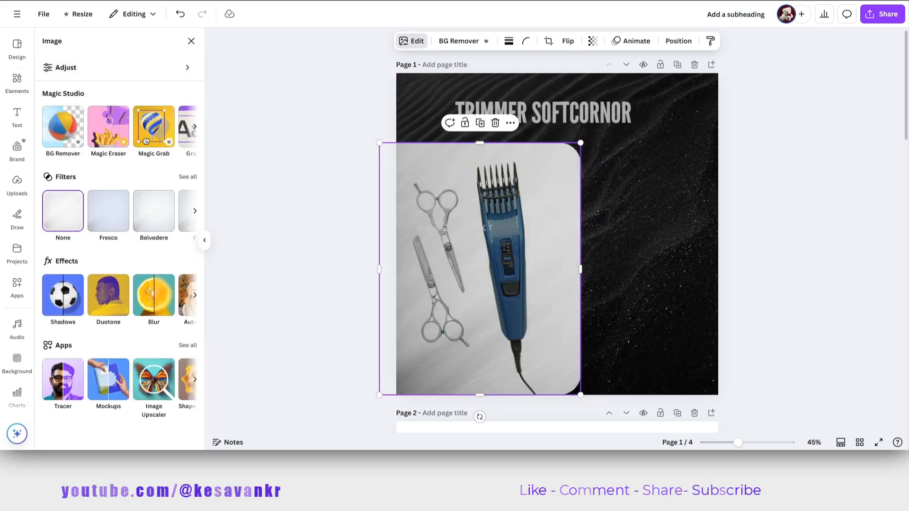
left_click(154, 295)
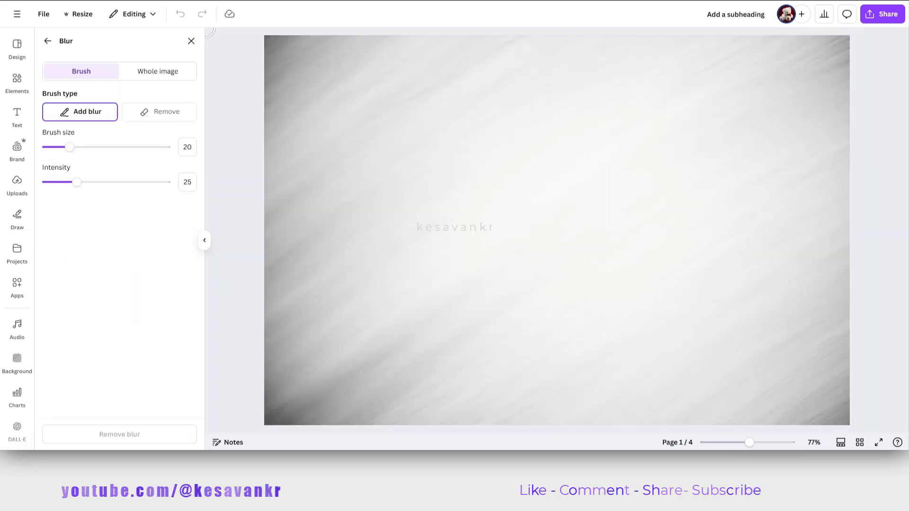
left_click(158, 71)
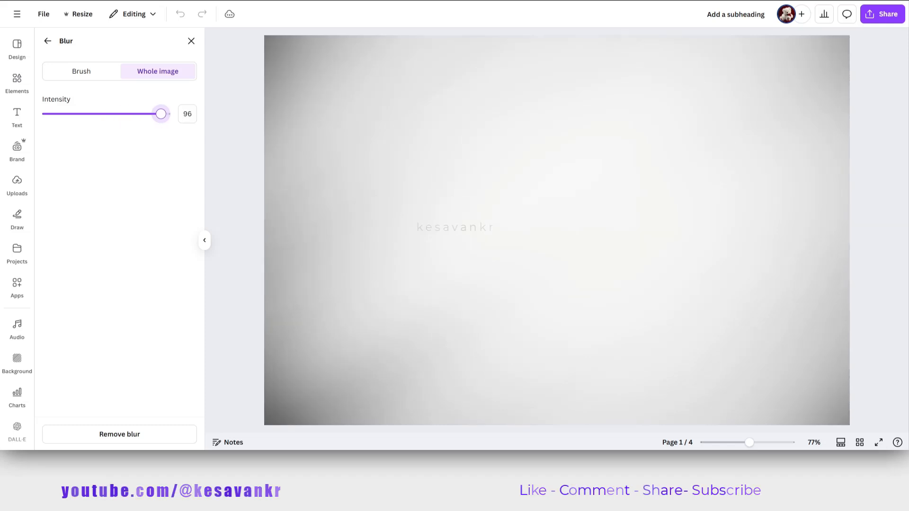
left_click(48, 41)
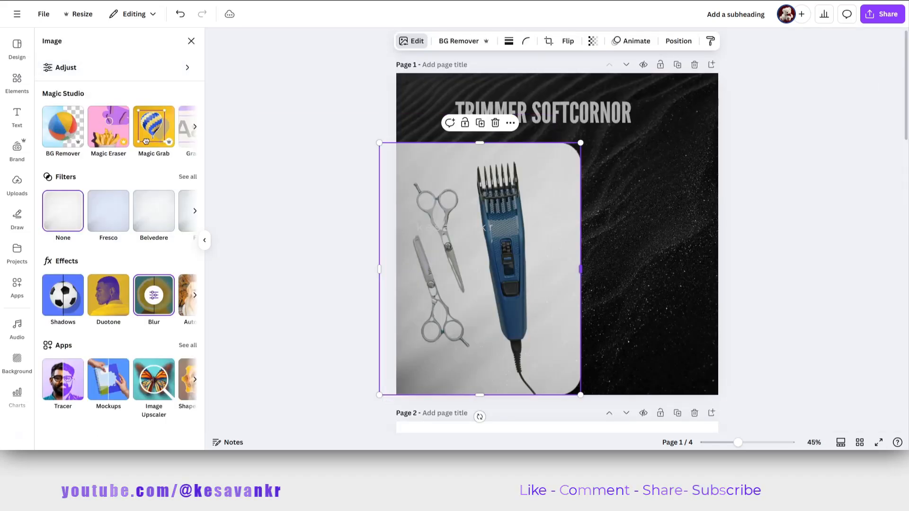
Extend the light panel right and up so it covers all of page 1.
left_click_drag(580, 269, 722, 269)
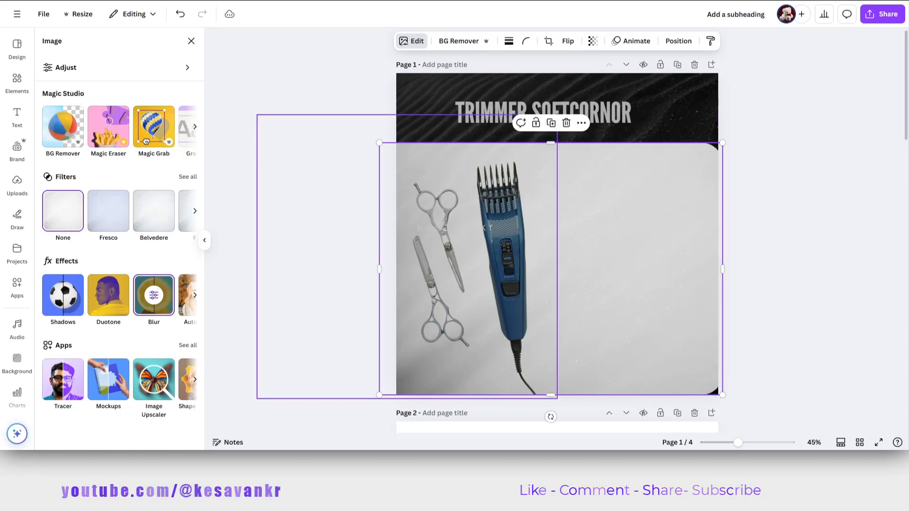
left_click_drag(551, 143, 550, 74)
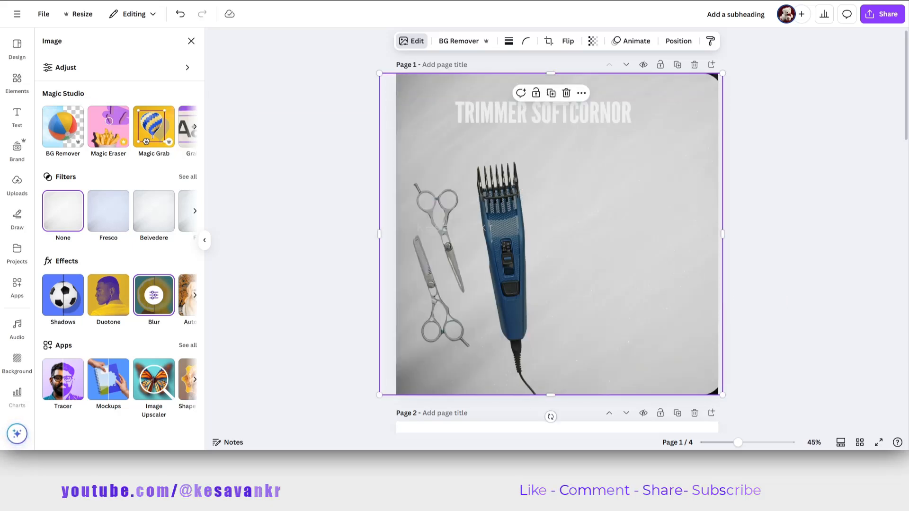
Set the full-page light image's transparency to 89 and its corner rounding to 63.
left_click(593, 41)
mouse_move(605, 79)
left_mouse_down()
mouse_move(589, 80)
mouse_move(615, 80)
mouse_move(607, 79)
left_mouse_up()
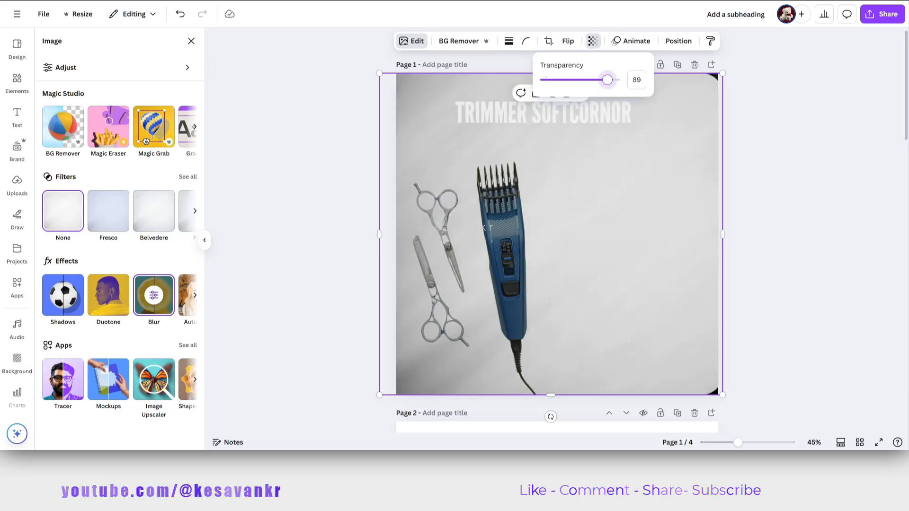
key("Escape")
left_click(525, 41)
left_click_drag(550, 80, 522, 79)
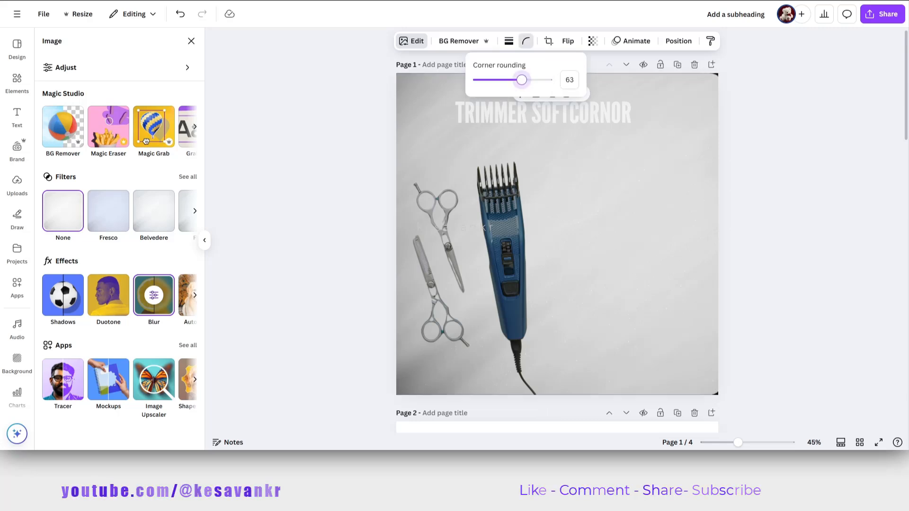
key("Escape")
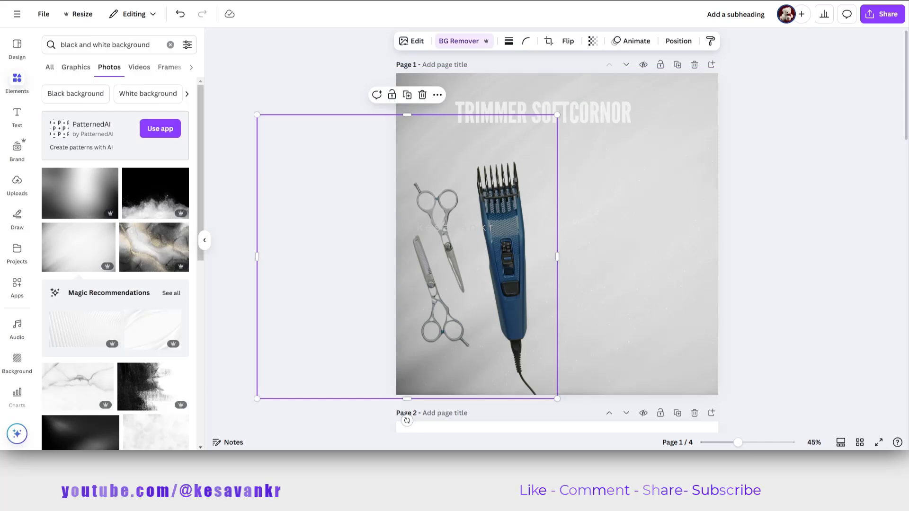
Readjust the transparency of the light image behind the trimmer, settling on 89.
left_click(625, 228)
left_click(593, 41)
left_click_drag(618, 79, 608, 79)
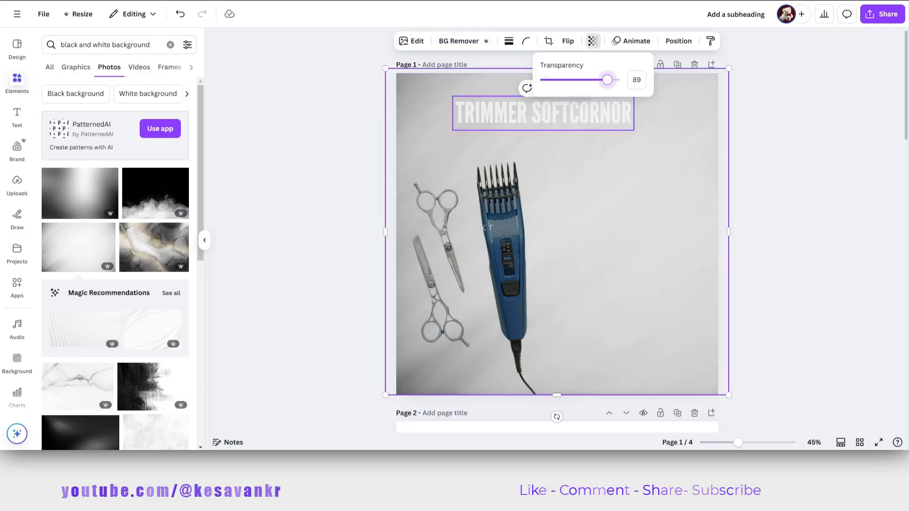
Recolor the TRIMMER SOFTCORNOR title black using the document colors.
left_click(587, 113)
left_click(460, 41)
left_click(77, 113)
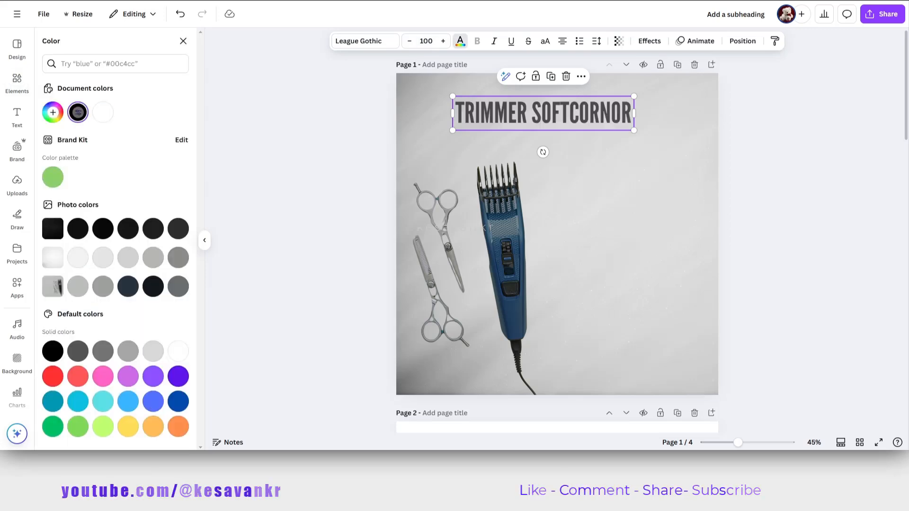
left_click_drag(257, 115, 558, 399)
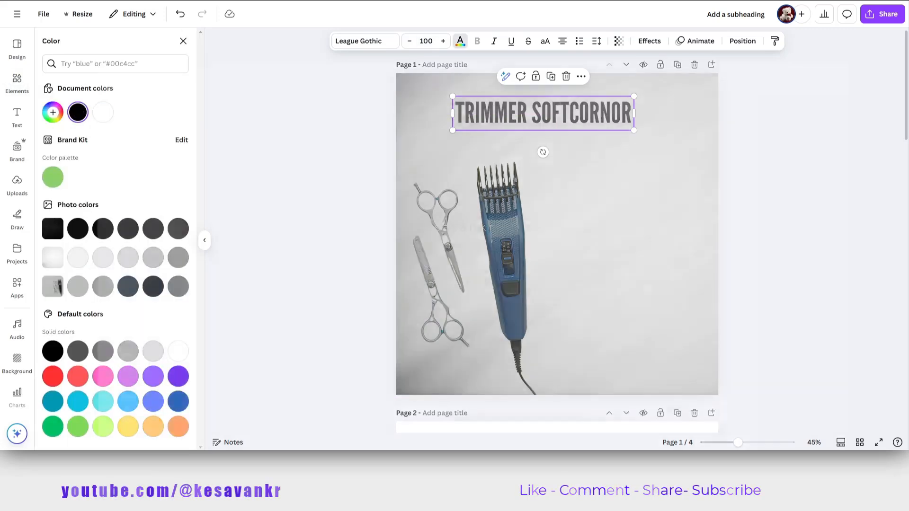